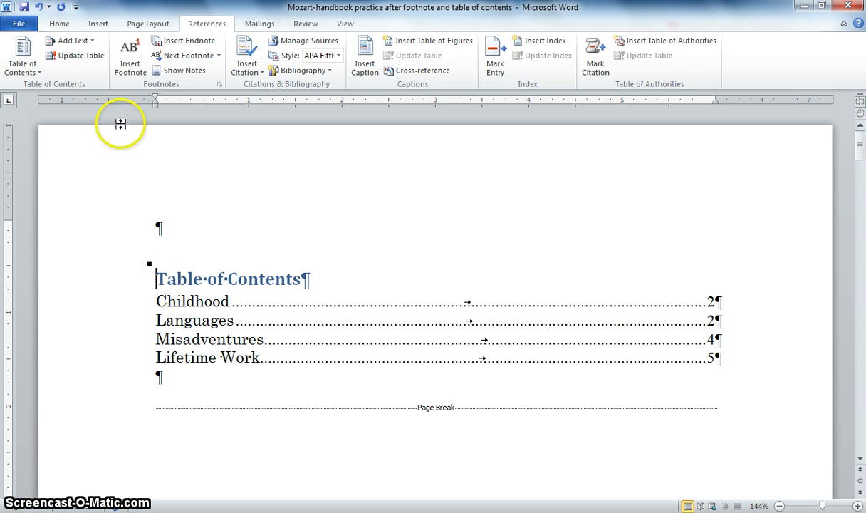
Insert the built-in Conservative cover page at the start of the document
{"action": "left_click", "coordinate": [98, 23]}
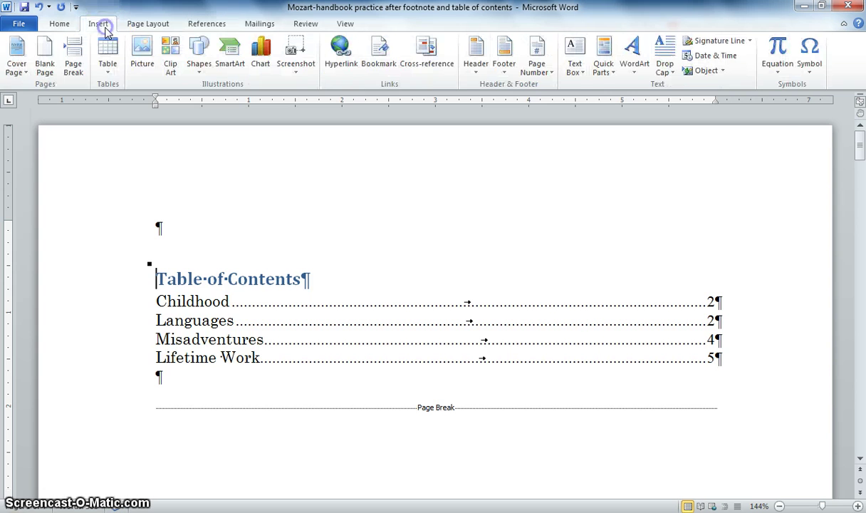
{"action": "left_click", "coordinate": [20, 69]}
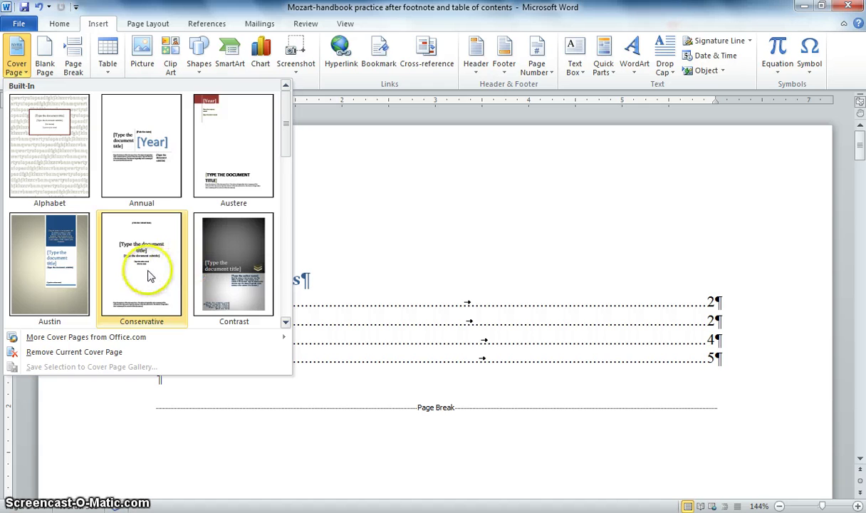
{"action": "left_click", "coordinate": [150, 277]}
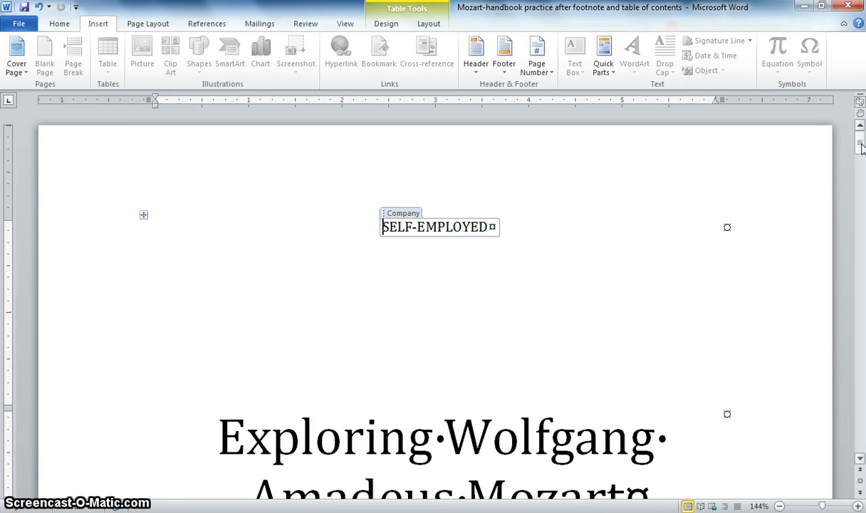
Remove the Company and Subtitle fields from the cover page
{"action": "left_click", "coordinate": [403, 213]}
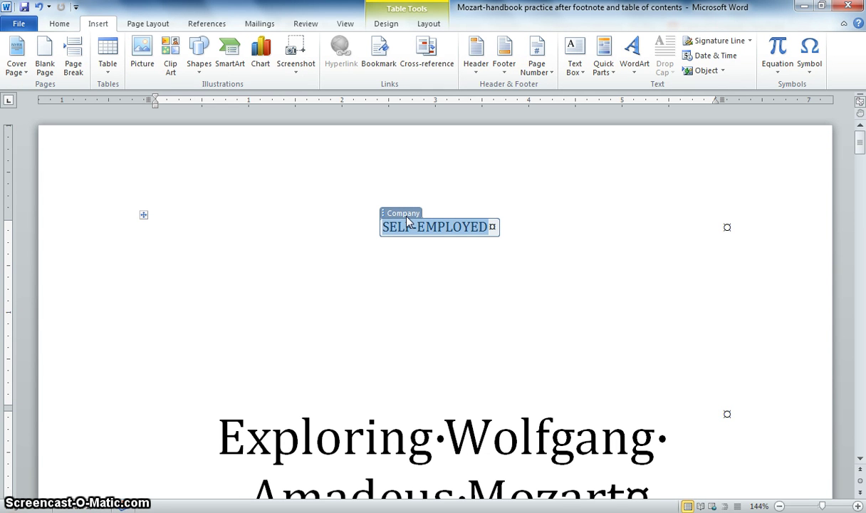
{"action": "key", "text": "Delete"}
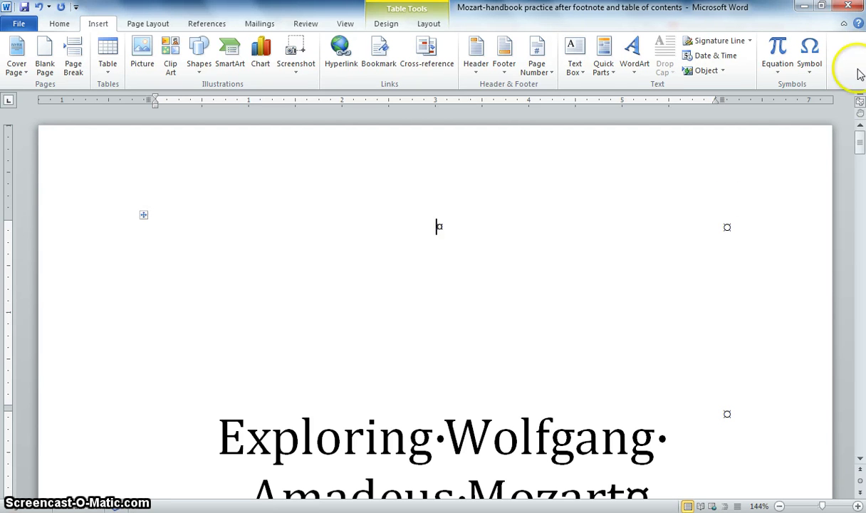
{"action": "left_click_drag", "start_coordinate": [860, 149], "coordinate": [861, 162]}
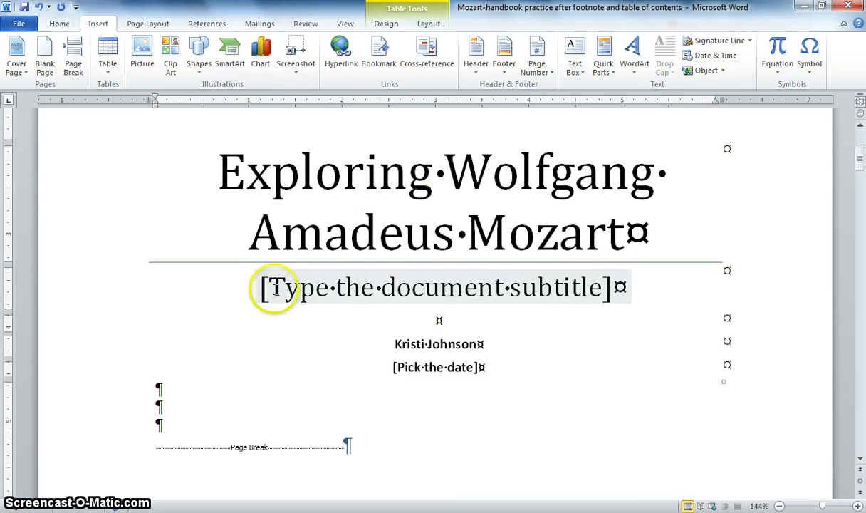
{"action": "left_click", "coordinate": [276, 294]}
{"action": "left_click", "coordinate": [277, 265]}
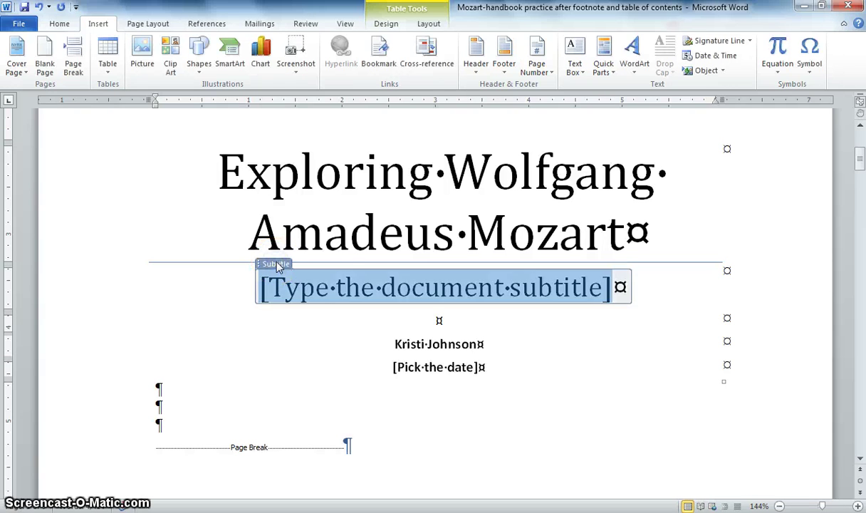
{"action": "key", "text": "Delete"}
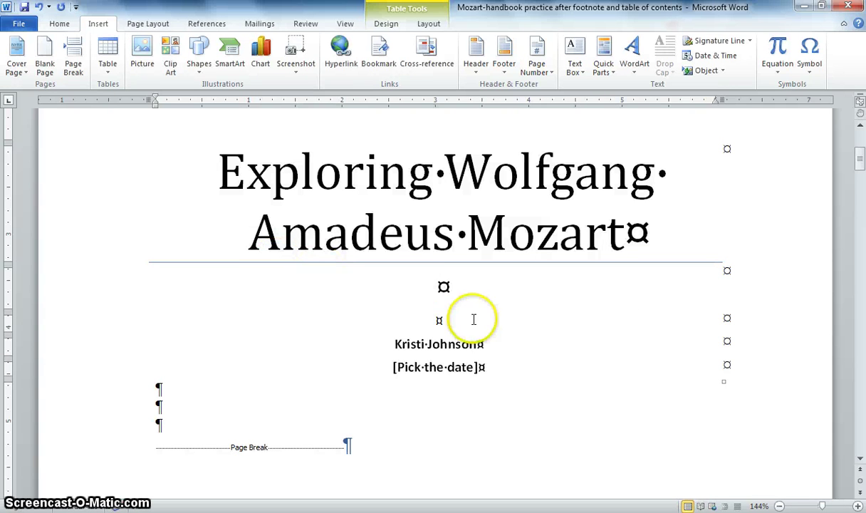
Set the cover page date field to 10/23/2012
{"action": "left_click", "coordinate": [457, 344]}
{"action": "left_click", "coordinate": [477, 367]}
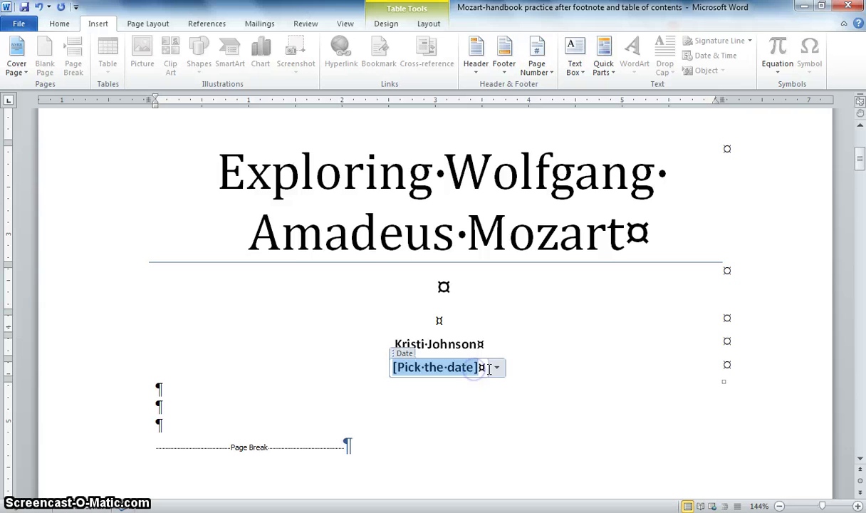
{"action": "left_click", "coordinate": [494, 368]}
{"action": "left_click", "coordinate": [430, 441]}
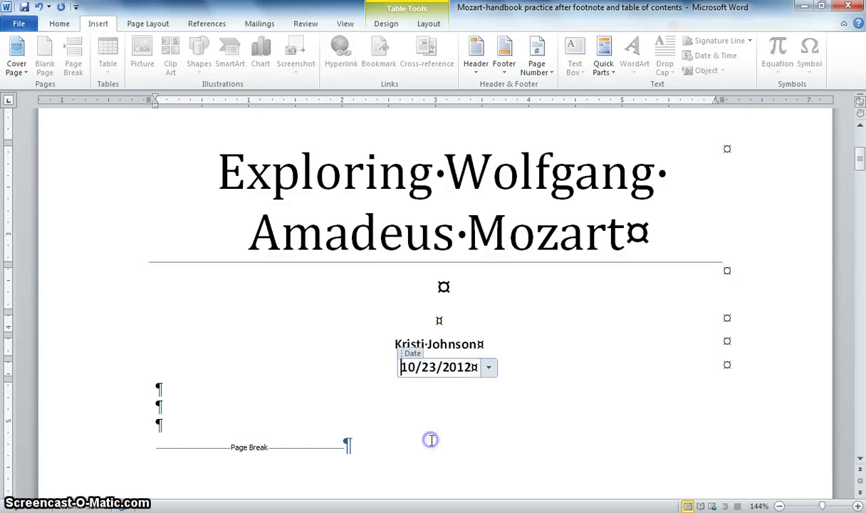
Remove the Abstract placeholder field from the lower part of the cover page
{"action": "left_click_drag", "start_coordinate": [860, 151], "coordinate": [862, 192]}
{"action": "left_click", "coordinate": [193, 276]}
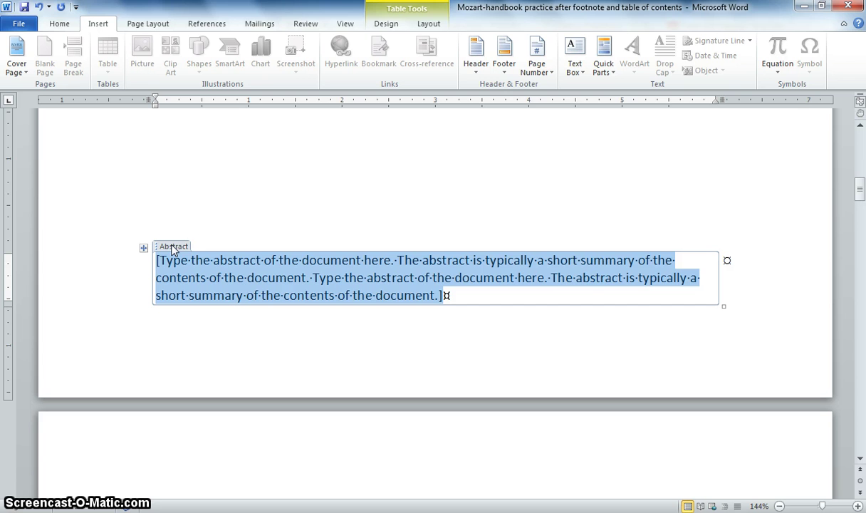
{"action": "left_click", "coordinate": [172, 247]}
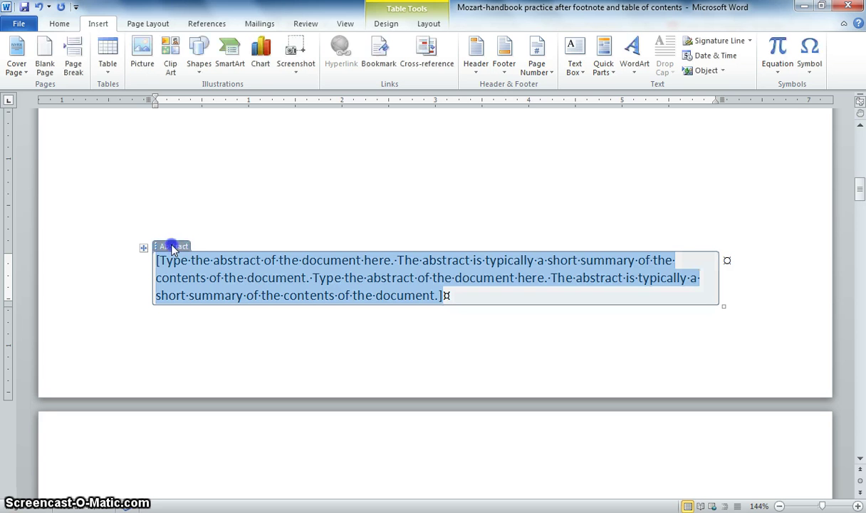
{"action": "key", "text": "Delete"}
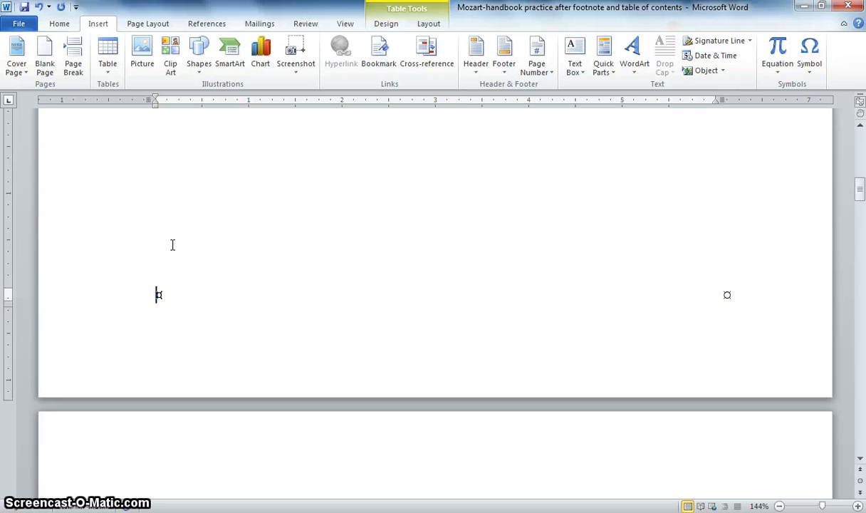
{"action": "left_click", "coordinate": [178, 250]}
Mark "harpsichord" in the 1763 bullet as an index entry with the capitalized main entry "Harpsichord"
{"action": "left_click", "coordinate": [309, 507]}
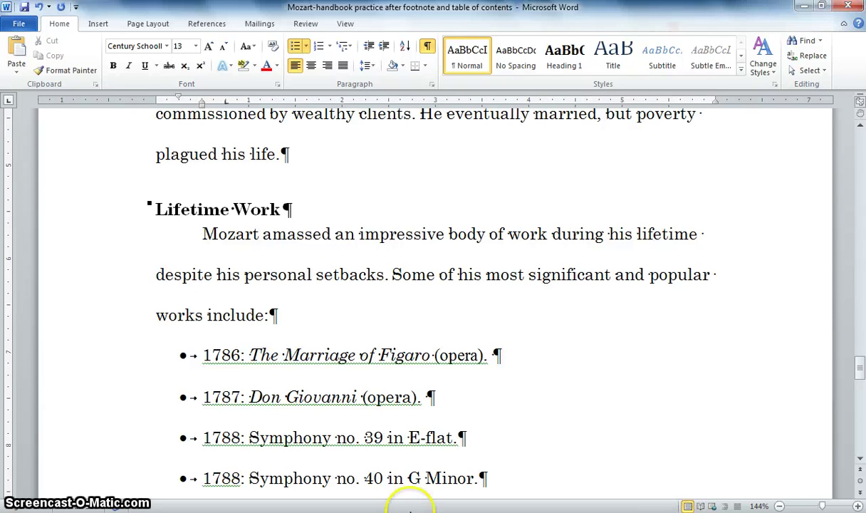
{"action": "left_click_drag", "start_coordinate": [860, 366], "coordinate": [860, 302]}
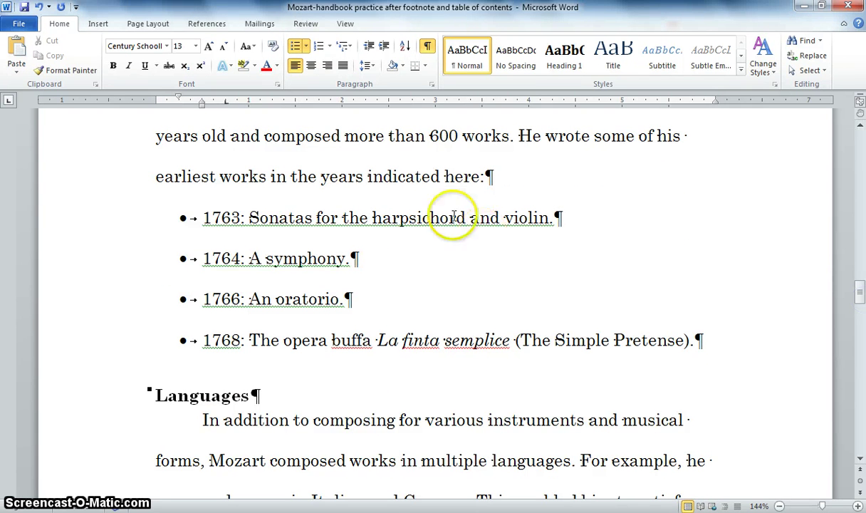
{"action": "double_click", "coordinate": [409, 227]}
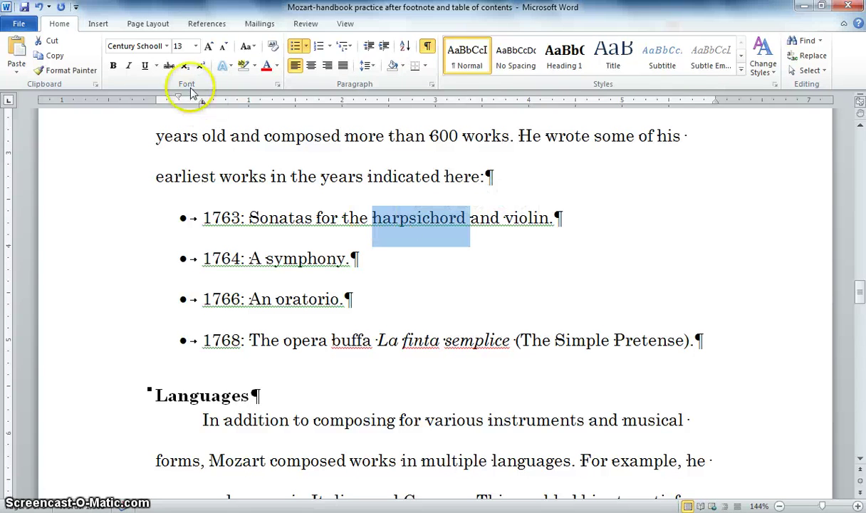
{"action": "left_click", "coordinate": [161, 25]}
{"action": "left_click", "coordinate": [202, 25]}
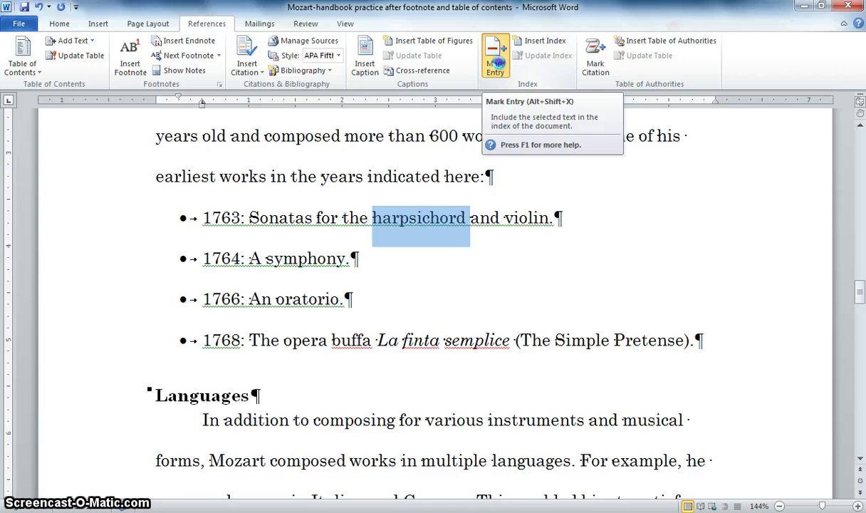
{"action": "left_click", "coordinate": [497, 65]}
{"action": "left_click", "coordinate": [381, 197]}
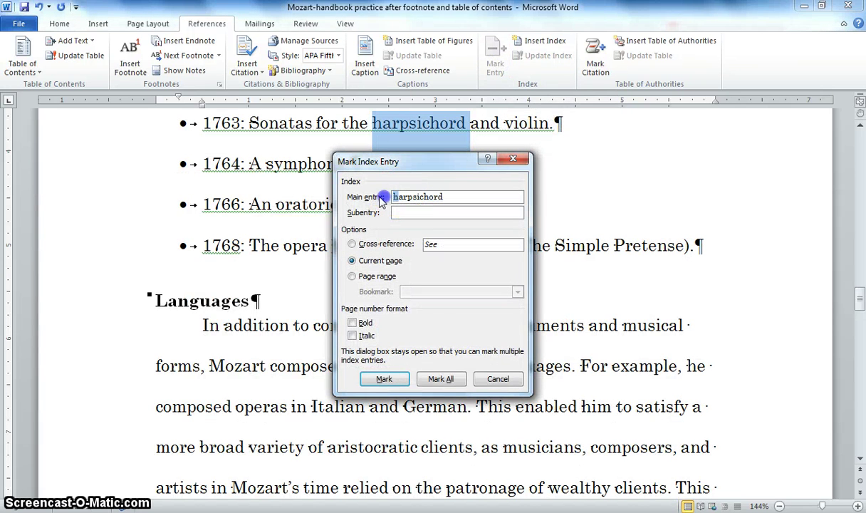
{"action": "type", "text": "H"}
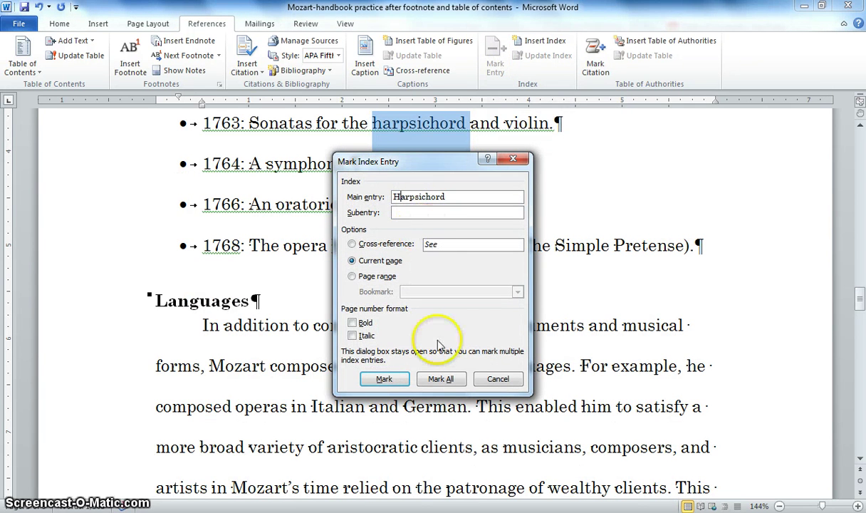
{"action": "left_click", "coordinate": [384, 379]}
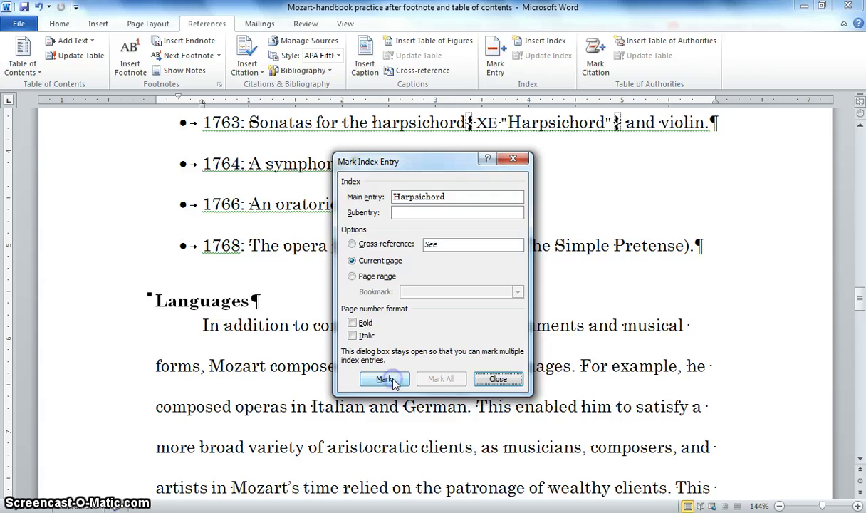
{"action": "left_click", "coordinate": [497, 378]}
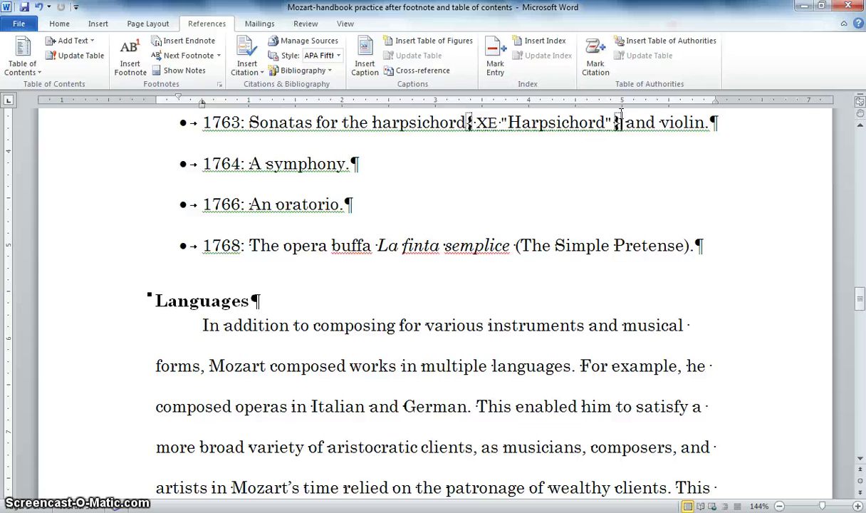
Mark "symphony" in the 1764 bullet as an index entry with main entry "Symphonies" and subentry "1764"
{"action": "left_click", "coordinate": [310, 163]}
{"action": "double_click", "coordinate": [310, 163]}
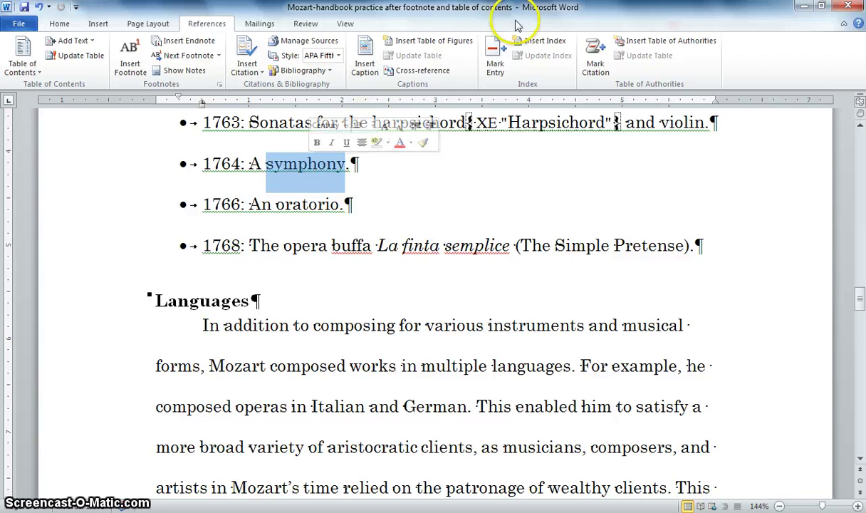
{"action": "left_click", "coordinate": [496, 52]}
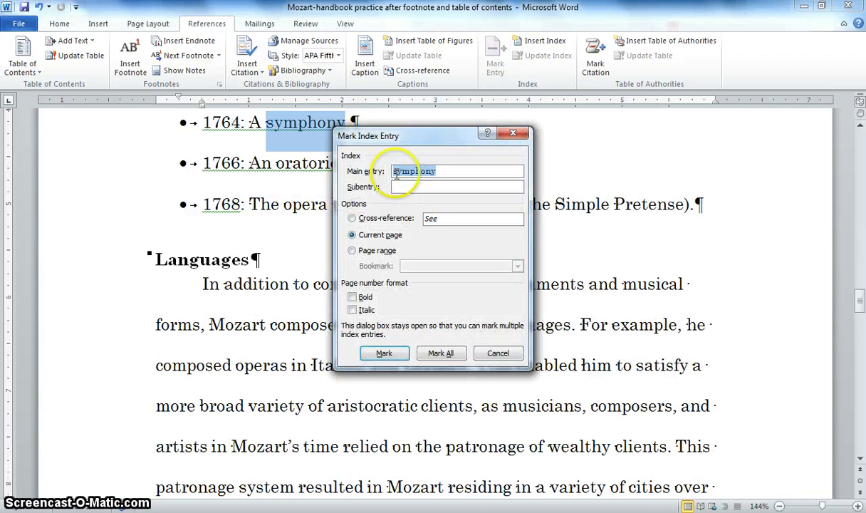
{"action": "left_click", "coordinate": [388, 171]}
{"action": "key", "text": "Delete"}
{"action": "type", "text": "S"}
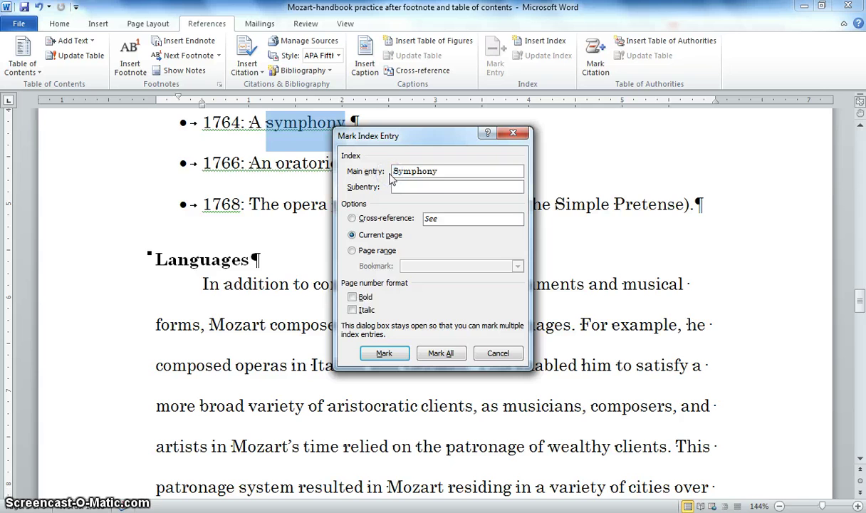
{"action": "left_click", "coordinate": [459, 173]}
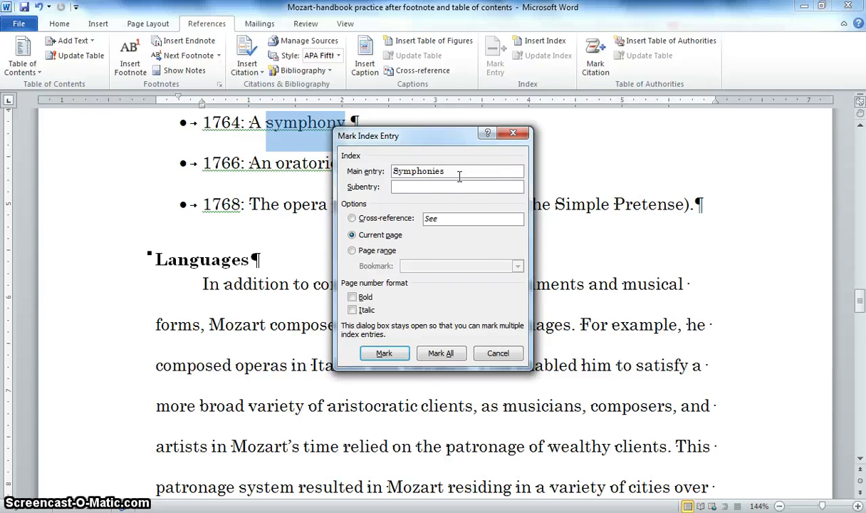
{"action": "left_click", "coordinate": [403, 186]}
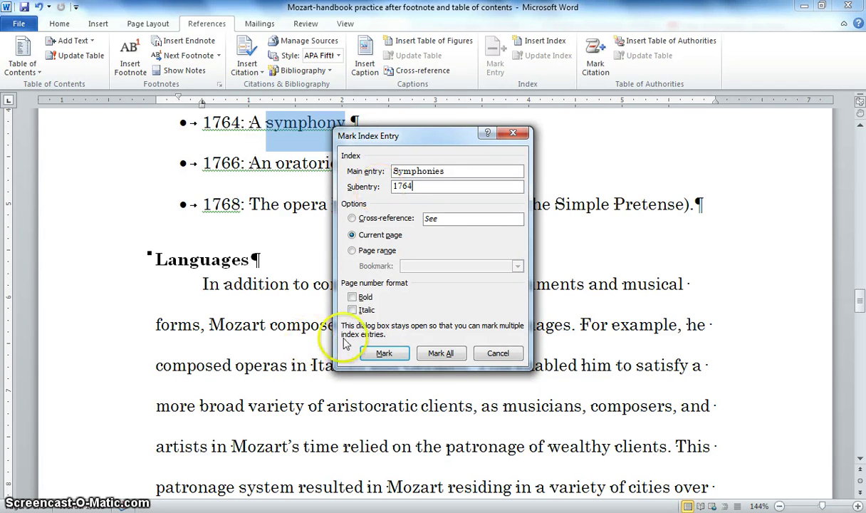
{"action": "left_click", "coordinate": [384, 353]}
{"action": "left_click", "coordinate": [497, 352]}
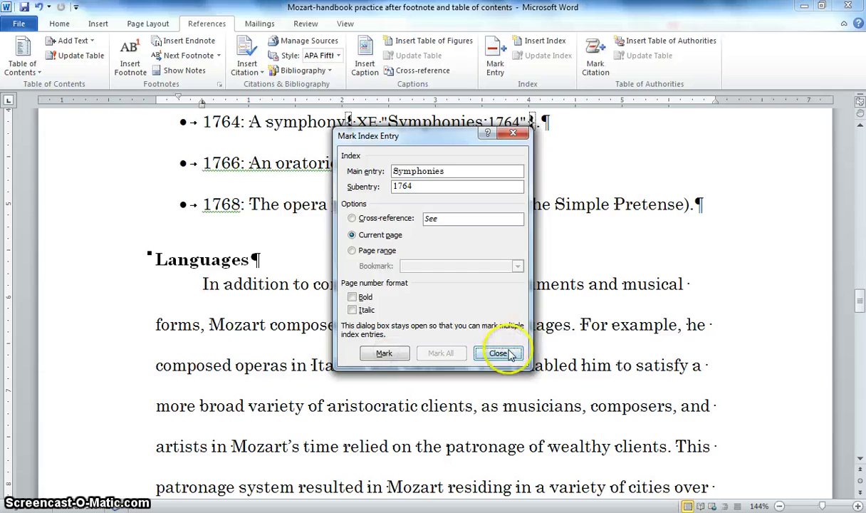
Mark "Symphony" in the no. 39 bullet under Lifetime Work as an index entry with main entry "Symphonies" and subentry "no 39"
{"action": "left_click_drag", "start_coordinate": [860, 303], "coordinate": [862, 383]}
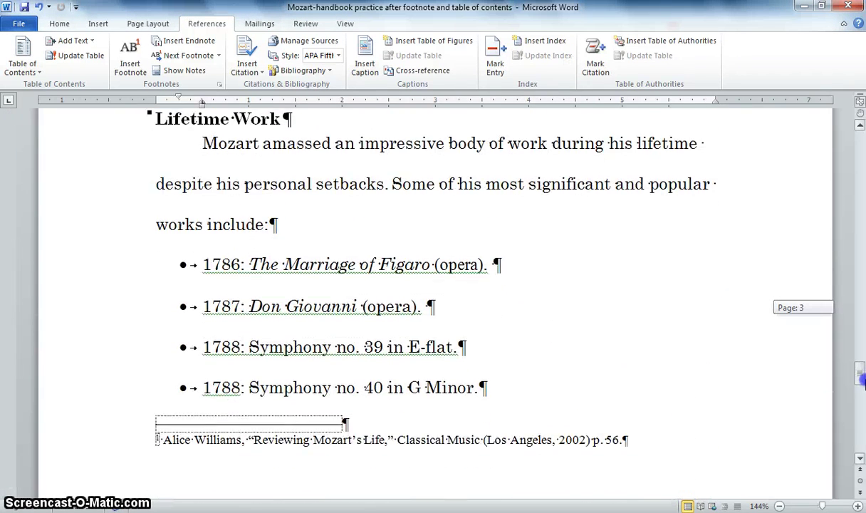
{"action": "double_click", "coordinate": [306, 350]}
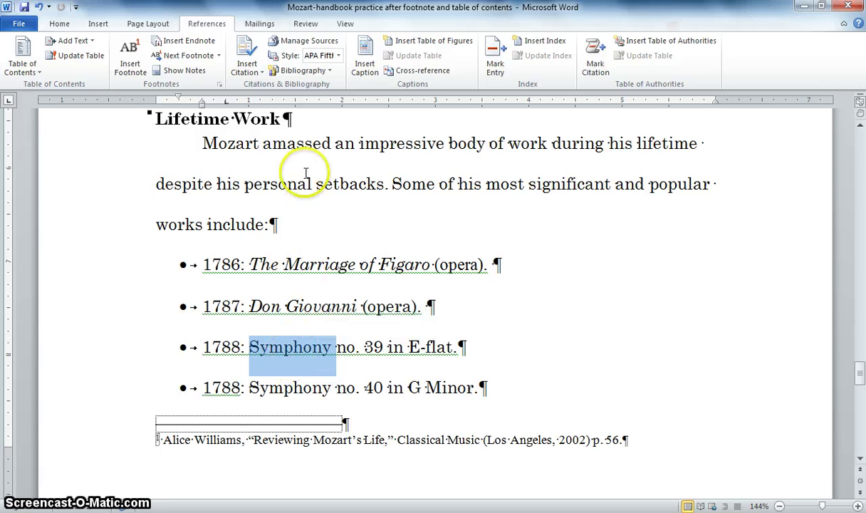
{"action": "left_click", "coordinate": [495, 58]}
{"action": "left_click", "coordinate": [449, 171]}
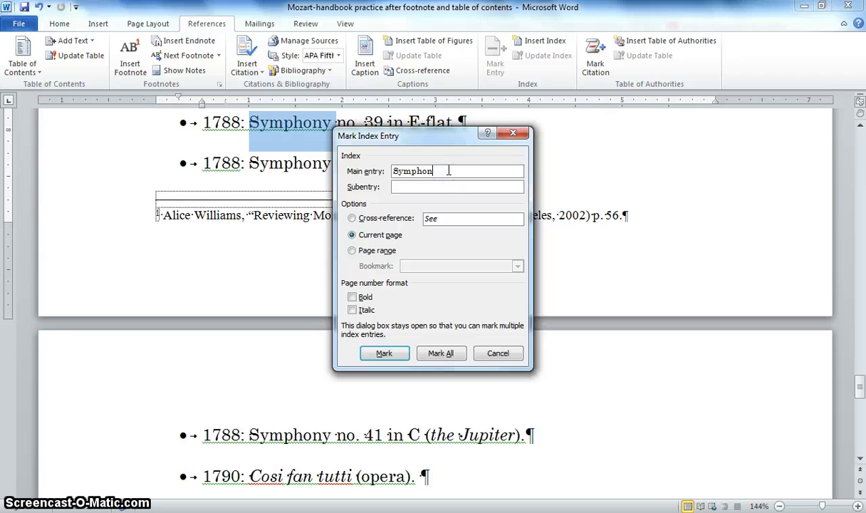
{"action": "left_click", "coordinate": [408, 187]}
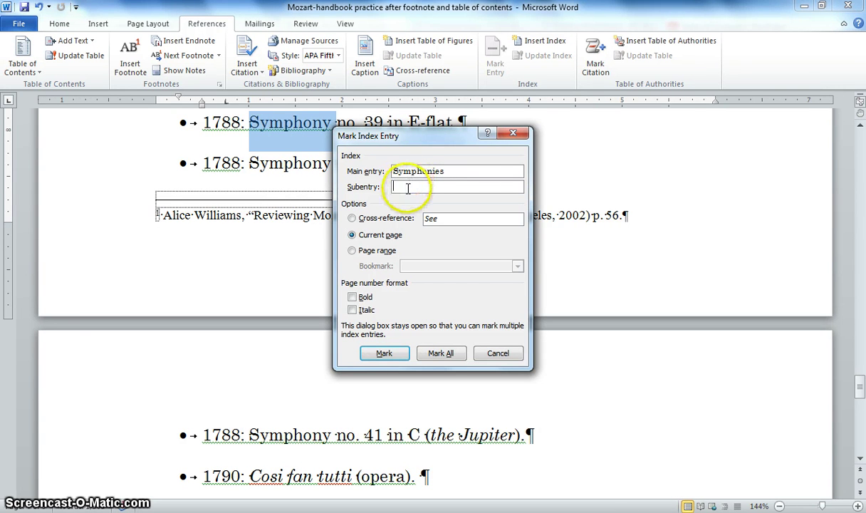
{"action": "type", "text": "no 39"}
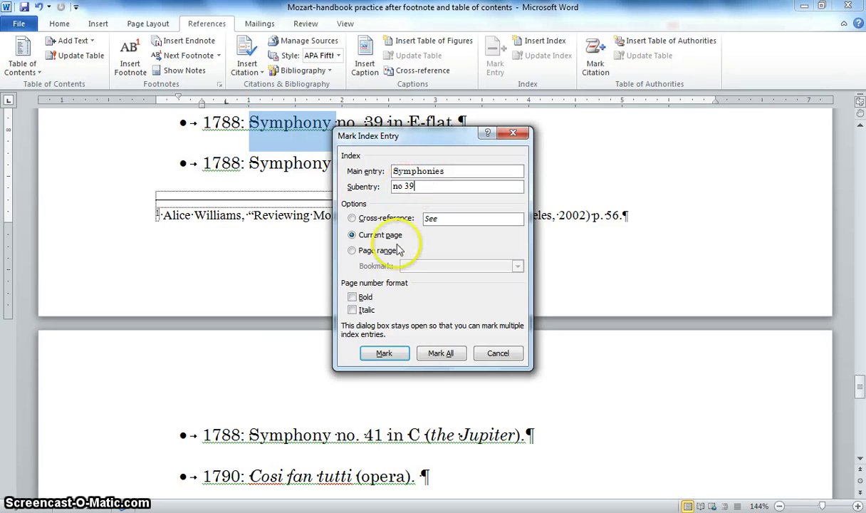
{"action": "left_click", "coordinate": [384, 353]}
{"action": "left_click", "coordinate": [498, 353]}
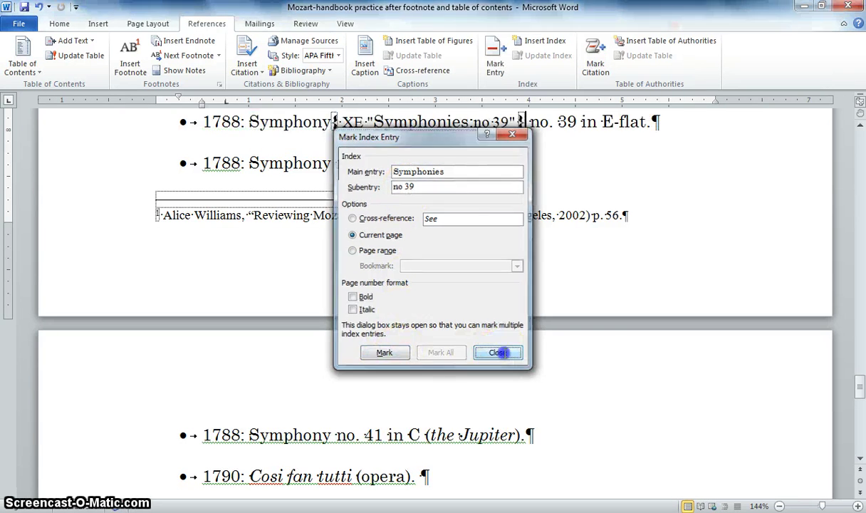
Insert a page break at the empty paragraph after the closing text about Mozart's death
{"action": "left_click_drag", "start_coordinate": [860, 391], "coordinate": [860, 409]}
{"action": "left_click", "coordinate": [270, 294]}
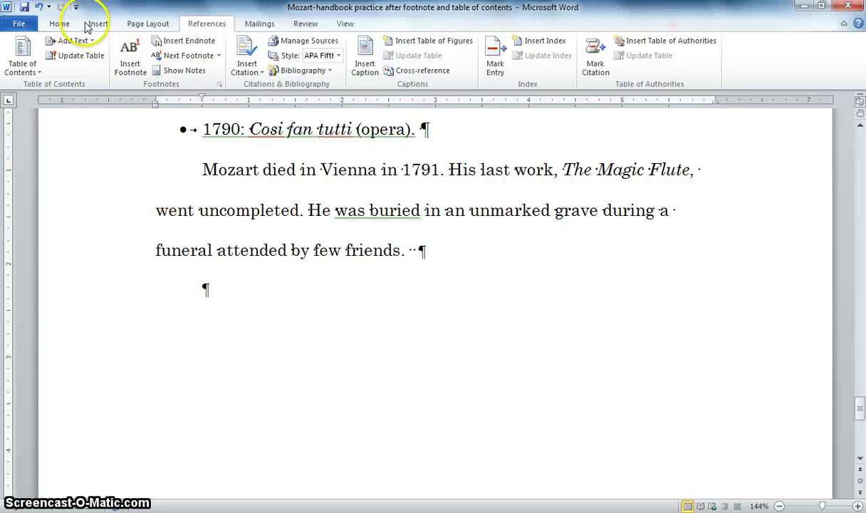
{"action": "left_click", "coordinate": [151, 24]}
{"action": "left_click", "coordinate": [249, 40]}
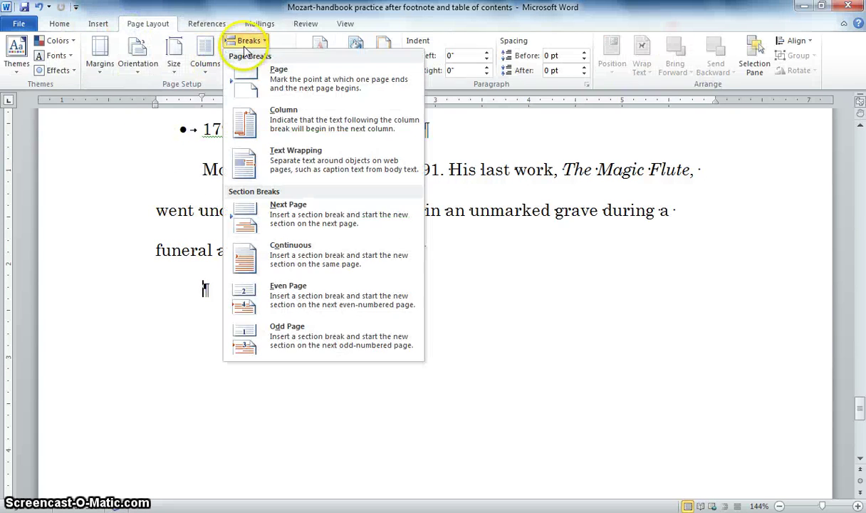
{"action": "left_click", "coordinate": [262, 71]}
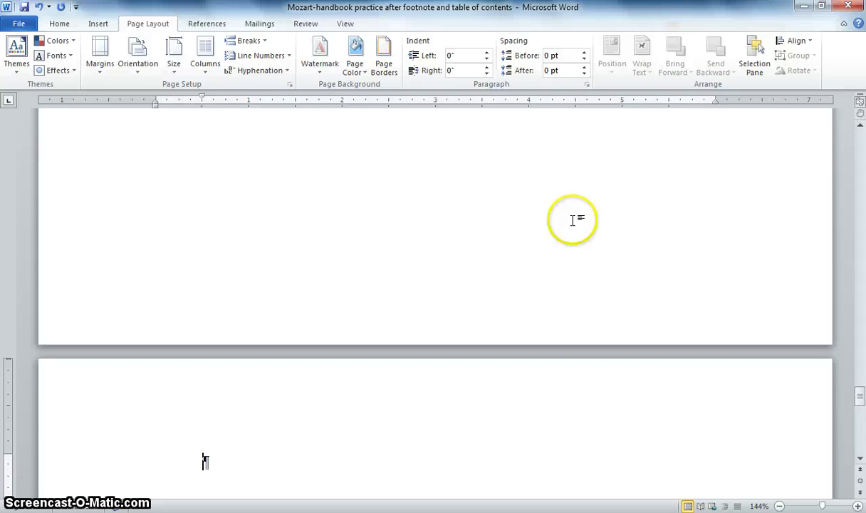
Insert an index on the new last page in Fancy format with right-aligned page numbers and a dotted tab leader, without replacing the selected index
{"action": "mouse_move", "coordinate": [860, 396]}
{"action": "left_mouse_down"}
{"action": "mouse_move", "coordinate": [861, 352]}
{"action": "mouse_move", "coordinate": [860, 402]}
{"action": "left_mouse_up"}
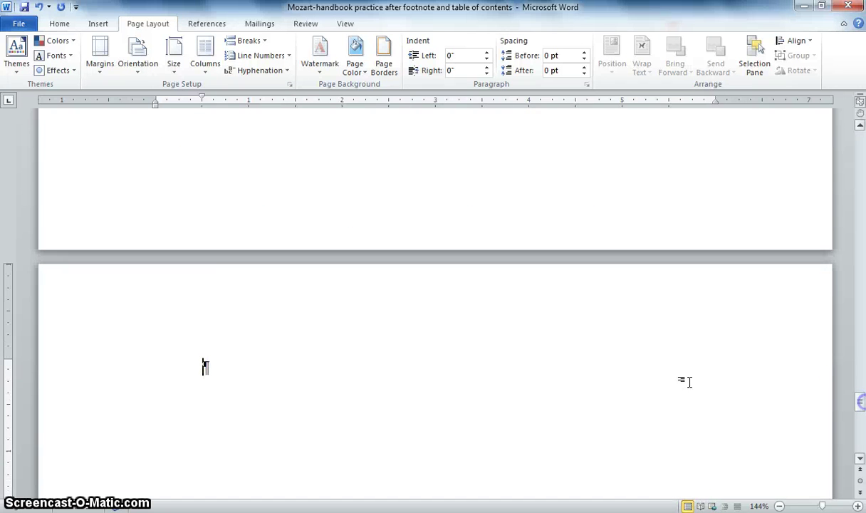
{"action": "left_click", "coordinate": [203, 366]}
{"action": "left_click", "coordinate": [207, 24]}
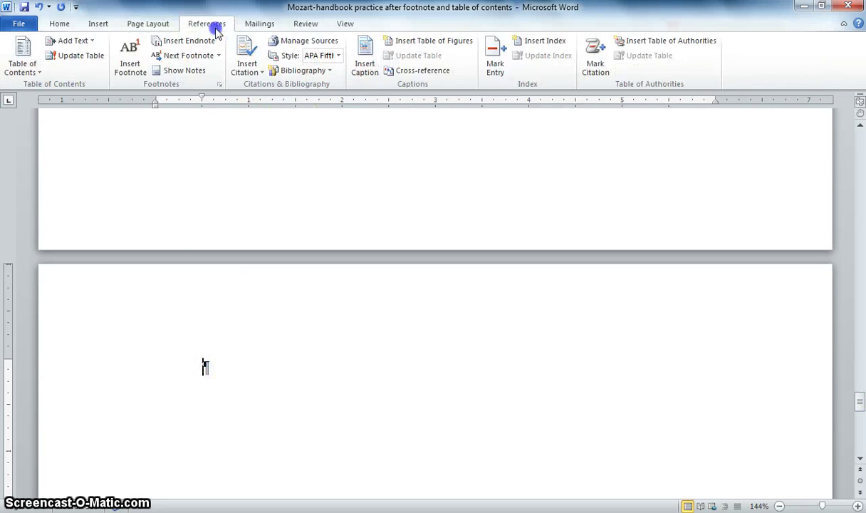
{"action": "left_click", "coordinate": [546, 44]}
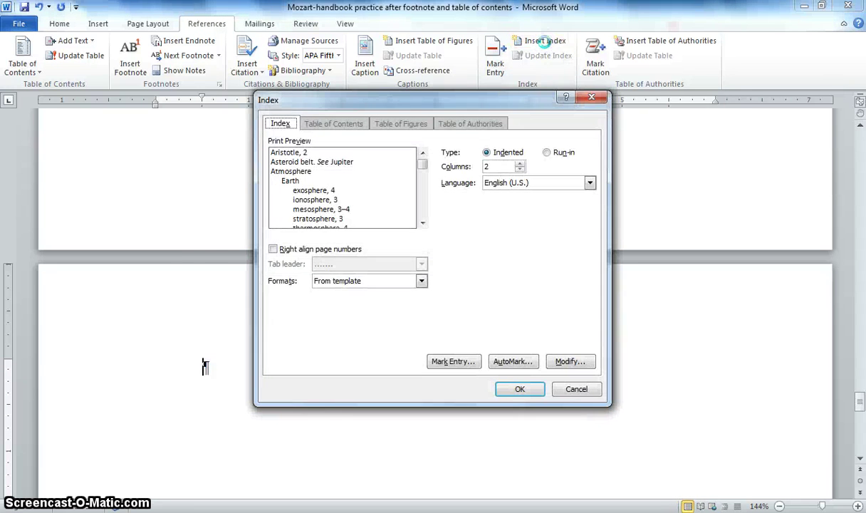
{"action": "left_click", "coordinate": [421, 281]}
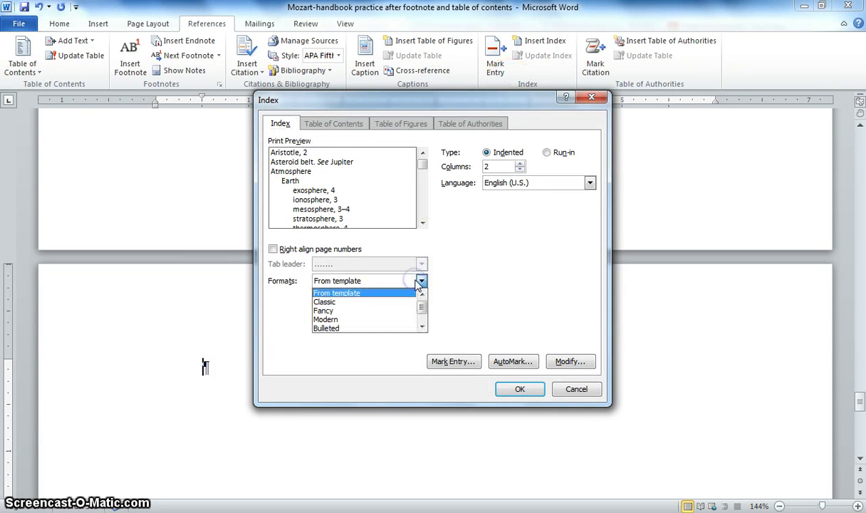
{"action": "left_click", "coordinate": [327, 311]}
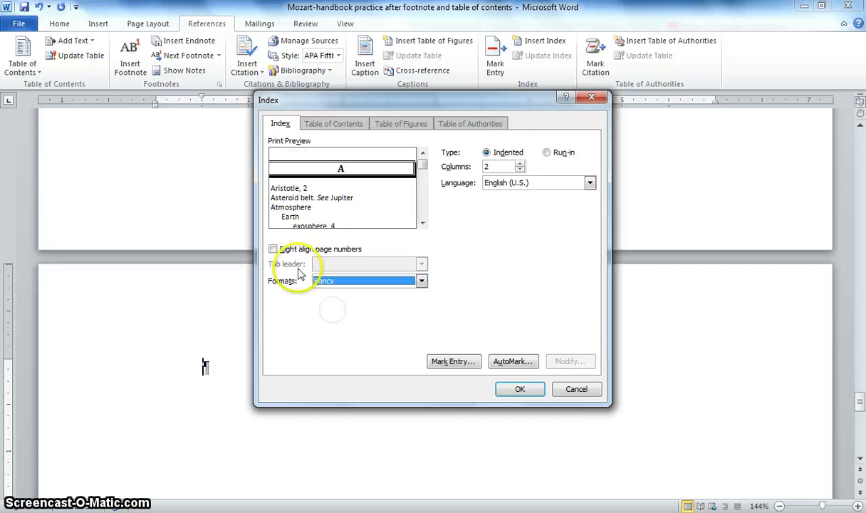
{"action": "left_click", "coordinate": [273, 249]}
{"action": "left_click", "coordinate": [333, 265]}
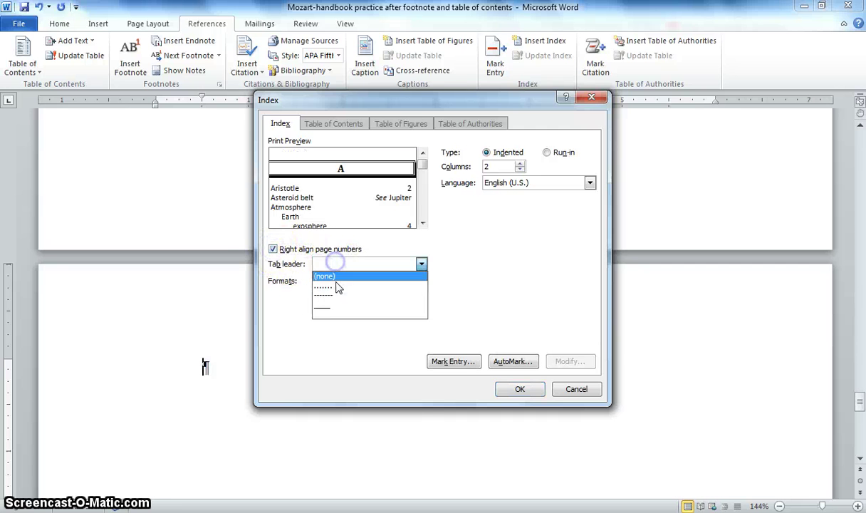
{"action": "left_click", "coordinate": [338, 285]}
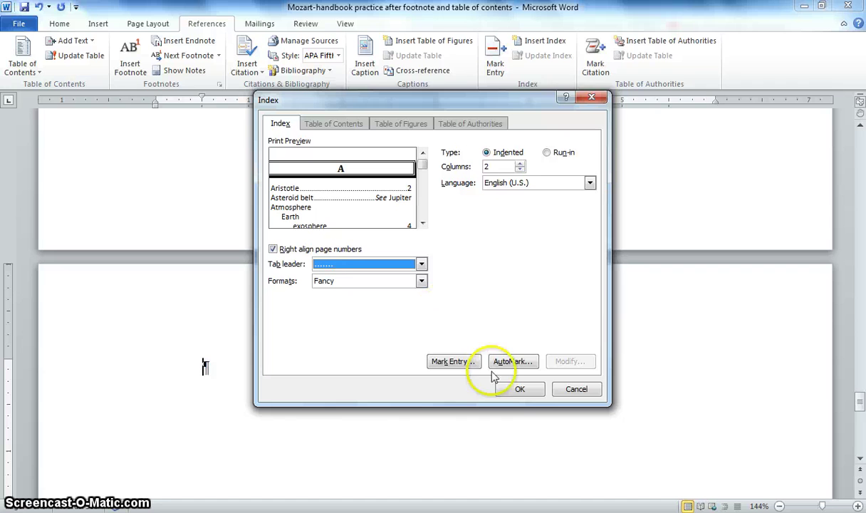
{"action": "left_click", "coordinate": [516, 390]}
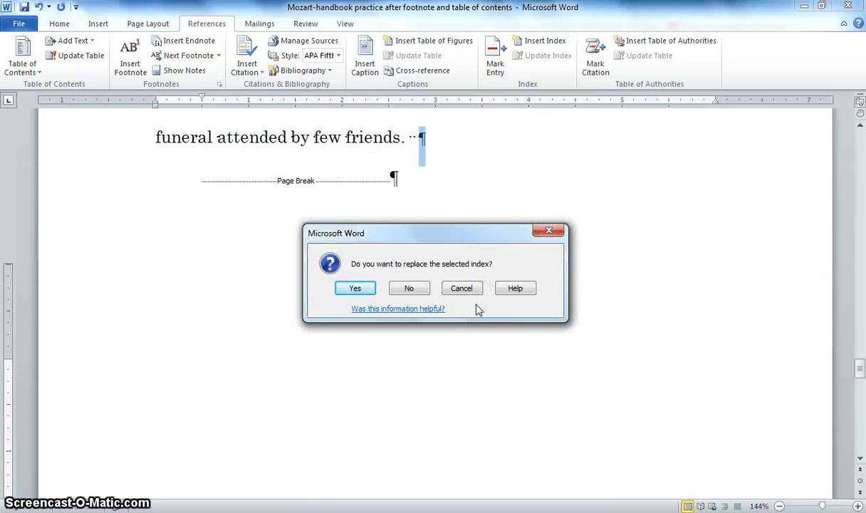
{"action": "left_click", "coordinate": [407, 288]}
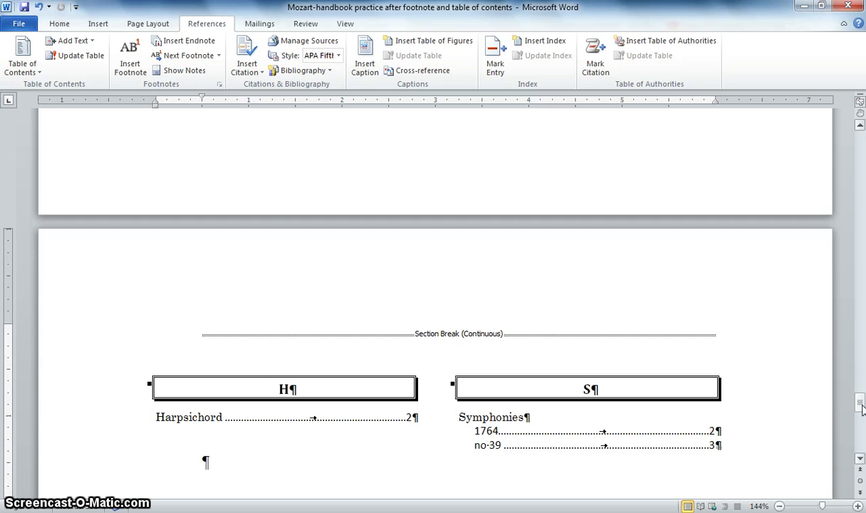
Add the title "Index" on the section break line above the index entries
{"action": "left_click_drag", "start_coordinate": [861, 408], "coordinate": [861, 413]}
{"action": "left_click", "coordinate": [198, 201]}
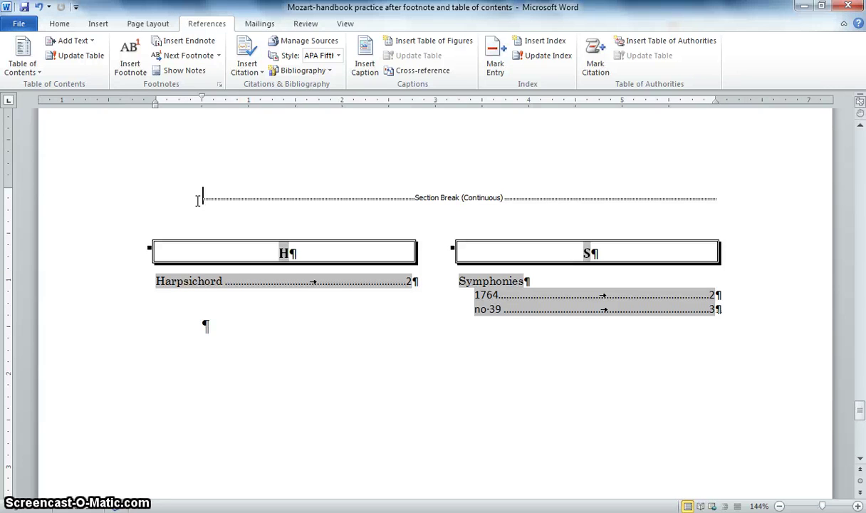
{"action": "type", "text": "Index"}
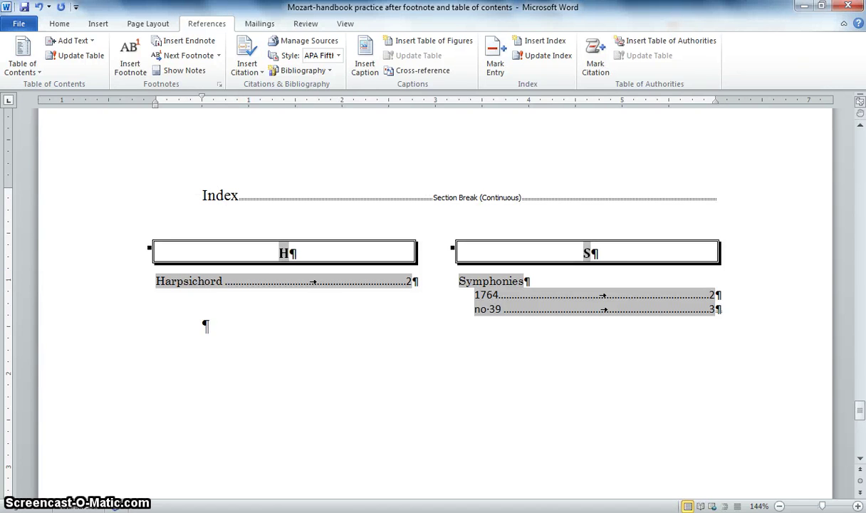
Center the "Index" title and remove its first-line indent
{"action": "left_click", "coordinate": [59, 23]}
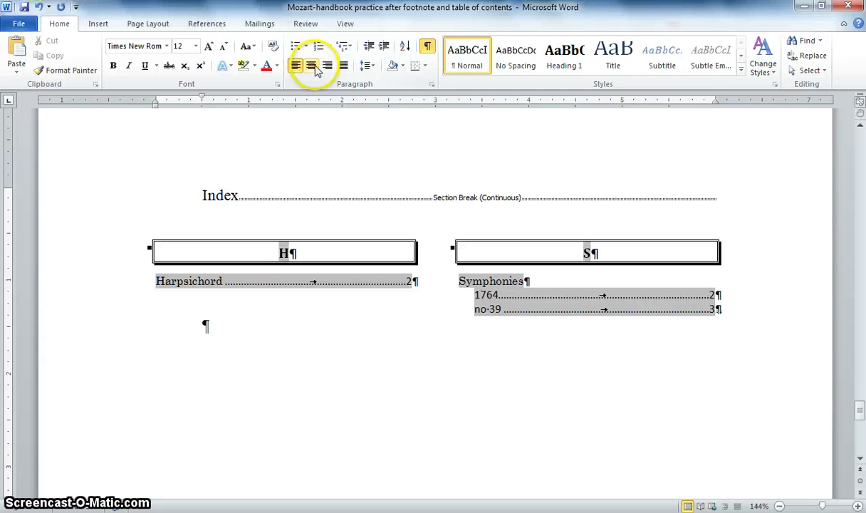
{"action": "left_click", "coordinate": [313, 66]}
{"action": "left_click", "coordinate": [438, 193]}
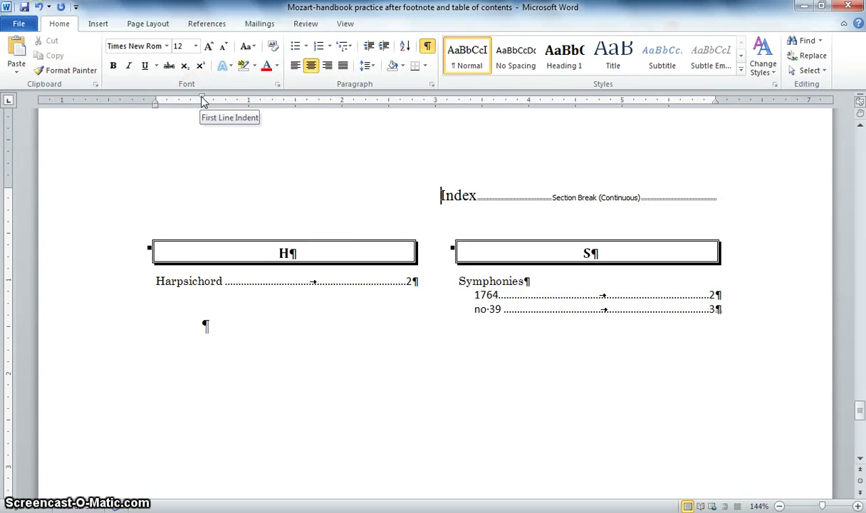
{"action": "left_click_drag", "start_coordinate": [202, 100], "coordinate": [156, 100]}
{"action": "left_click", "coordinate": [428, 202]}
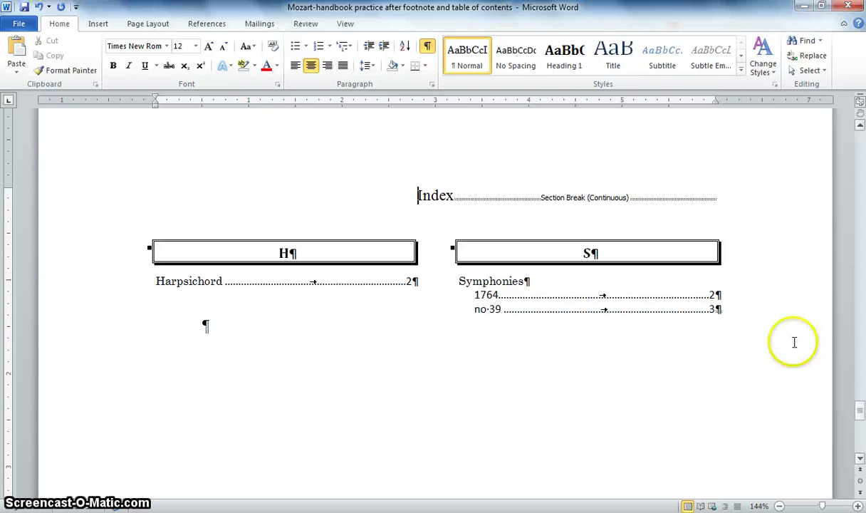
Enter the short handbook title beginning "Exploring Moz" in the odd page header above the Table of Contents
{"action": "left_click", "coordinate": [106, 27]}
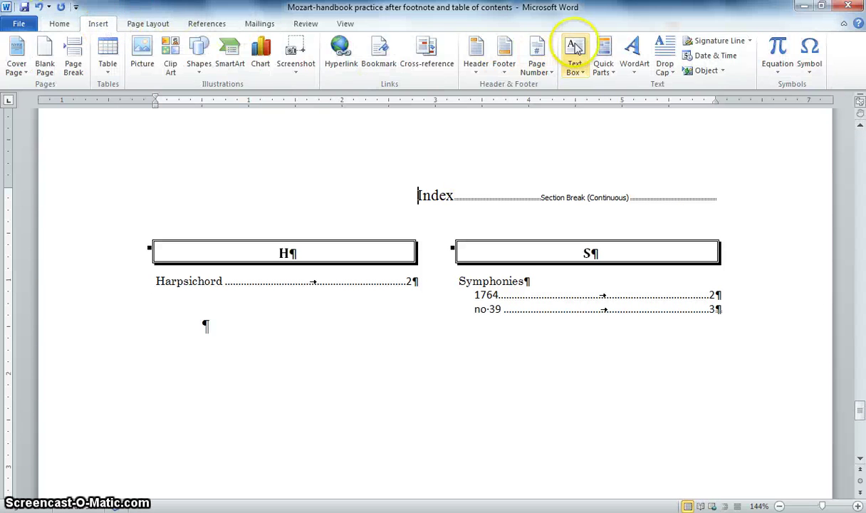
{"action": "left_click", "coordinate": [475, 63]}
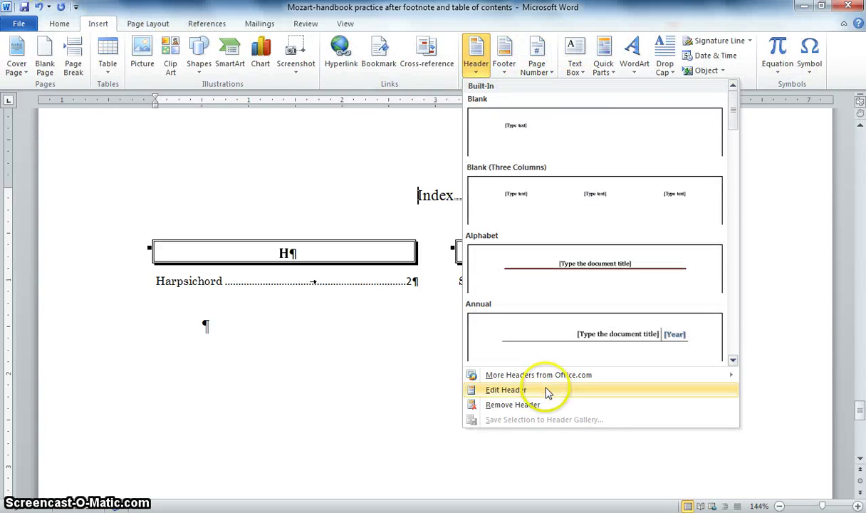
{"action": "left_click", "coordinate": [549, 390]}
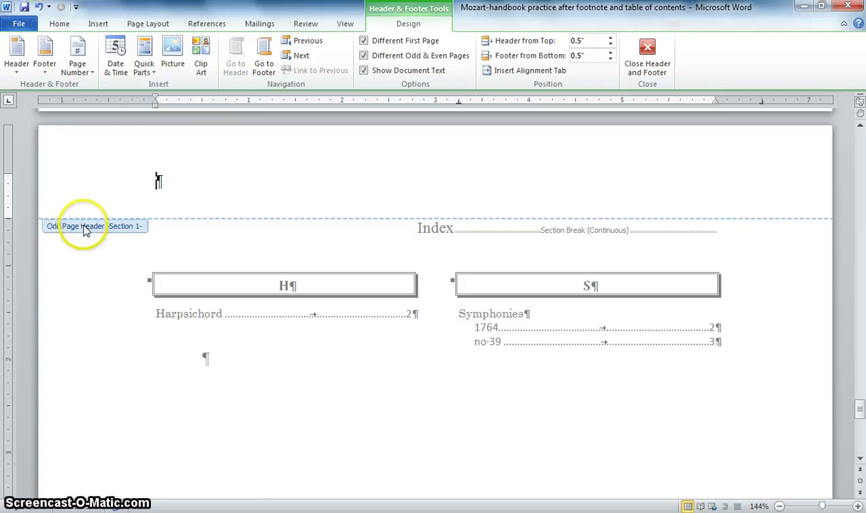
{"action": "left_click", "coordinate": [312, 43]}
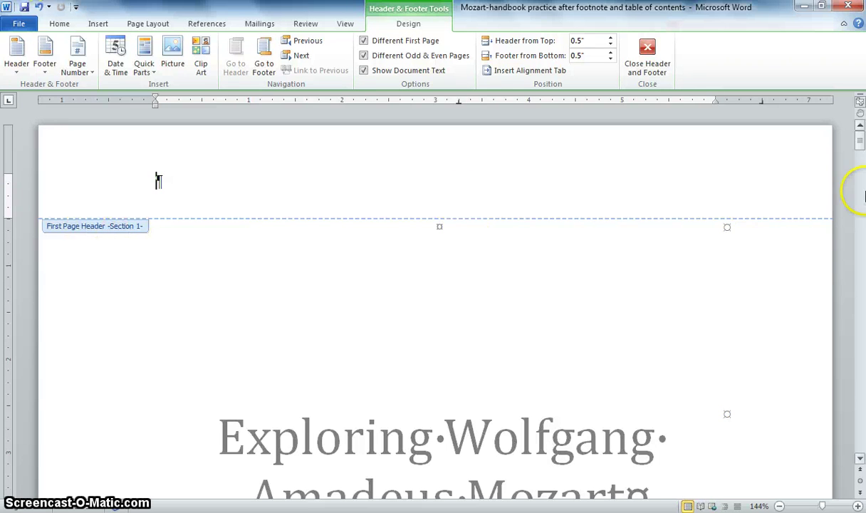
{"action": "left_click_drag", "start_coordinate": [862, 142], "coordinate": [861, 188]}
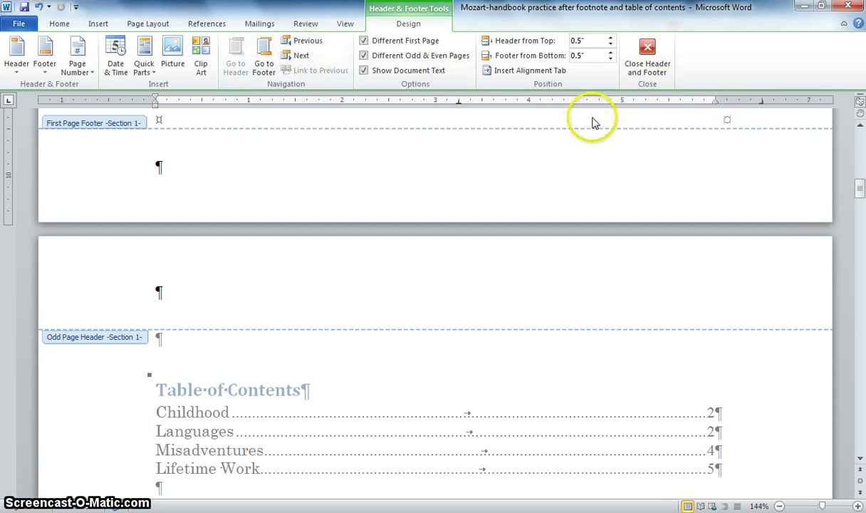
{"action": "left_click", "coordinate": [307, 57]}
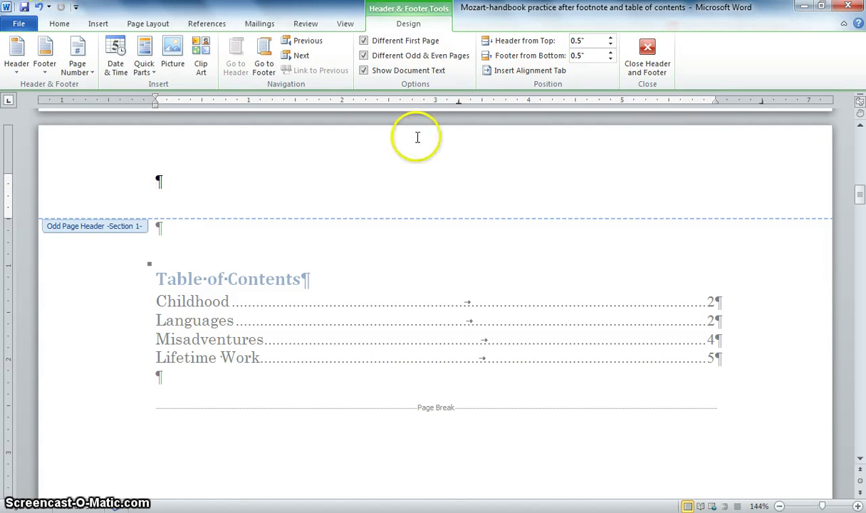
{"action": "left_click", "coordinate": [280, 149]}
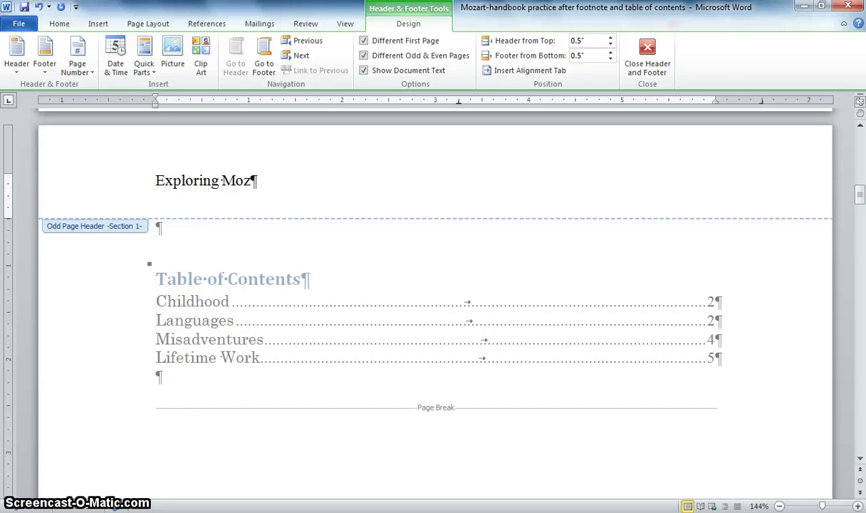
Enter the author's last name in the even page header above the Childhood section
{"action": "left_click", "coordinate": [860, 146]}
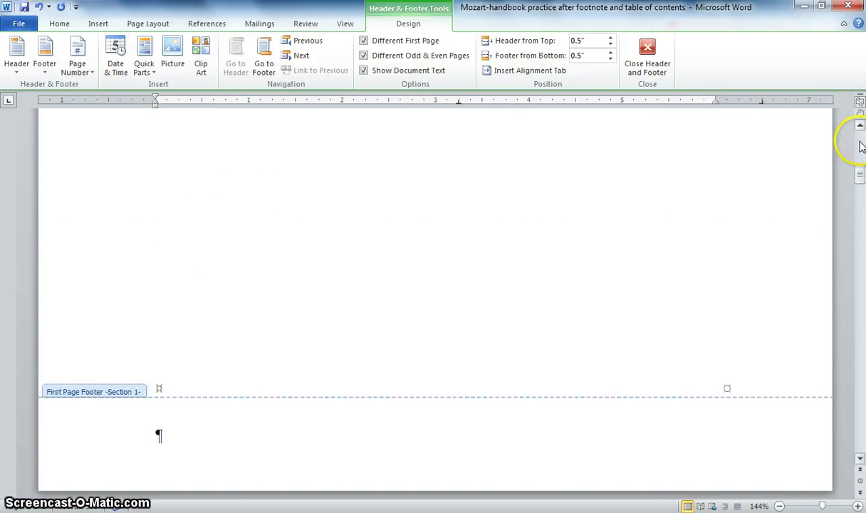
{"action": "left_click", "coordinate": [861, 146]}
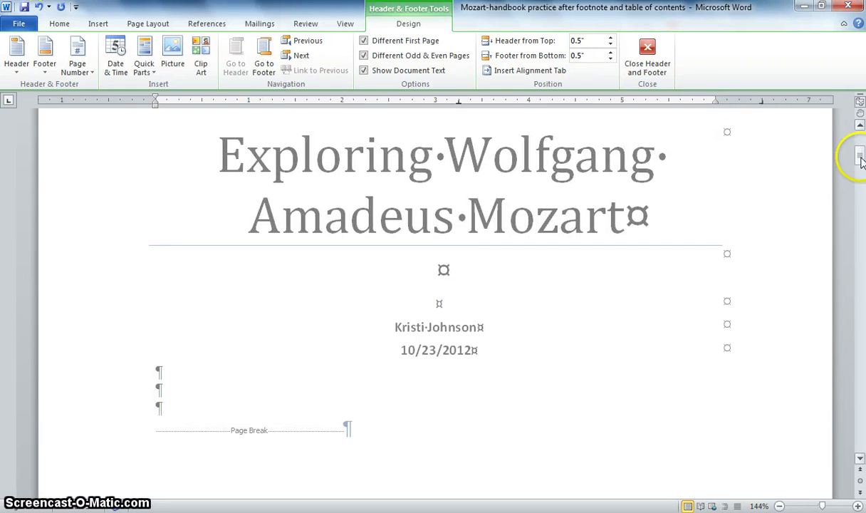
{"action": "left_click_drag", "start_coordinate": [860, 160], "coordinate": [862, 244]}
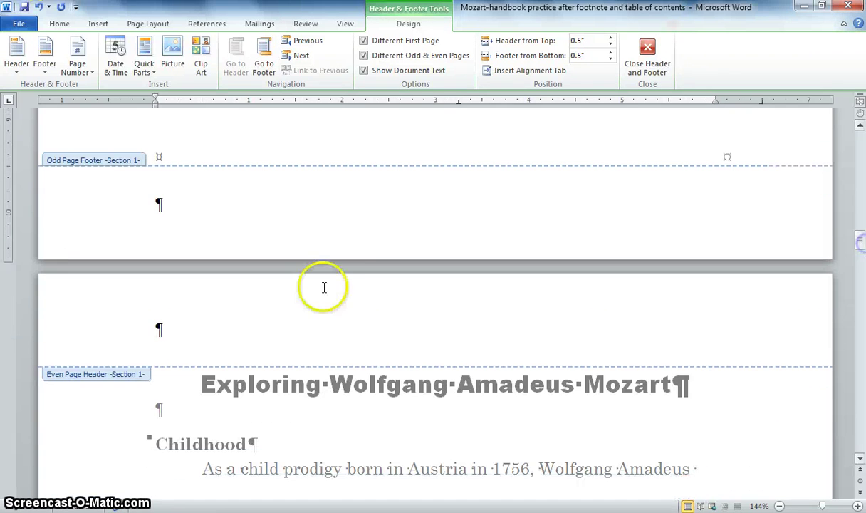
{"action": "left_click", "coordinate": [338, 324]}
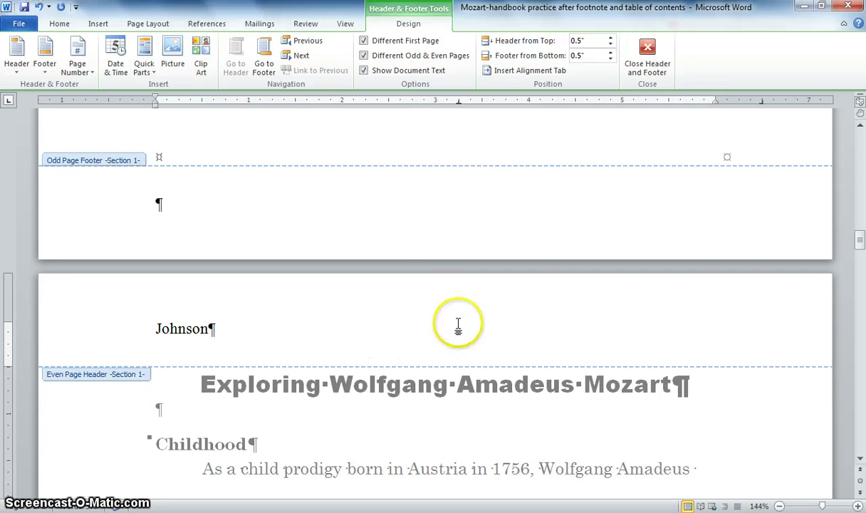
Insert a Plain Number 3 page number at the bottom of the page in the even page footer
{"action": "left_click", "coordinate": [264, 63]}
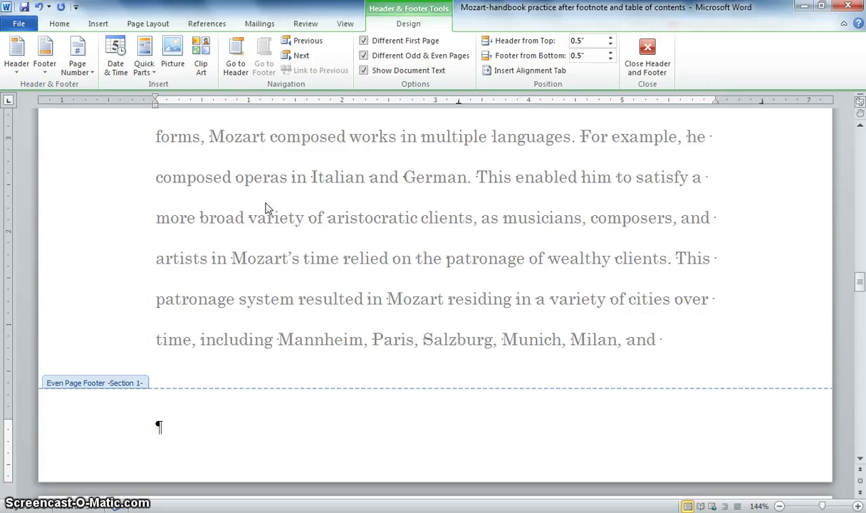
{"action": "left_click", "coordinate": [90, 74]}
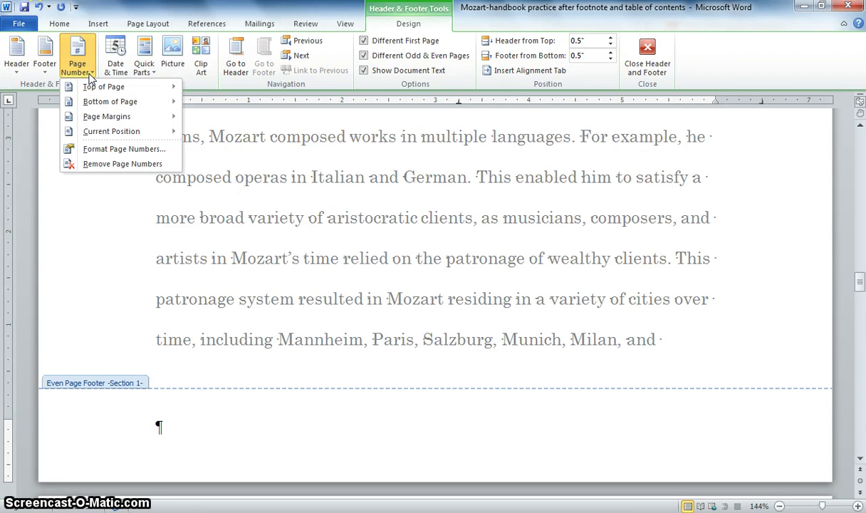
{"action": "mouse_move", "coordinate": [107, 104]}
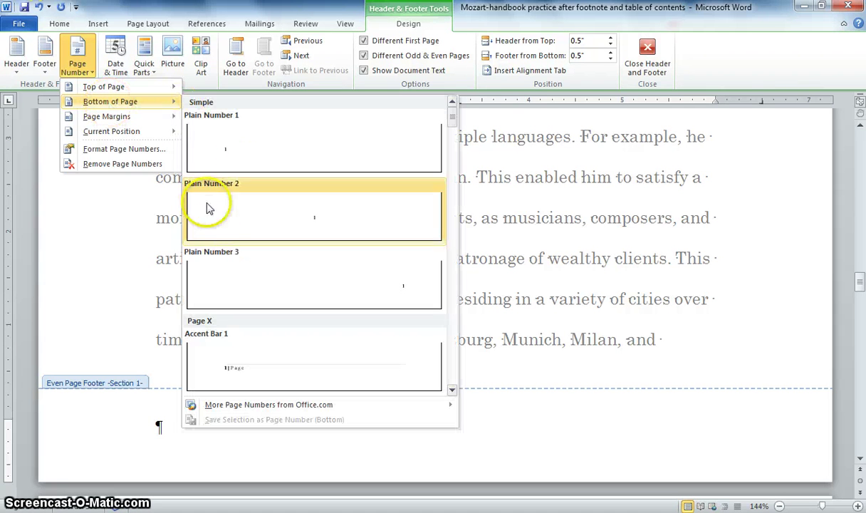
{"action": "left_click", "coordinate": [218, 275]}
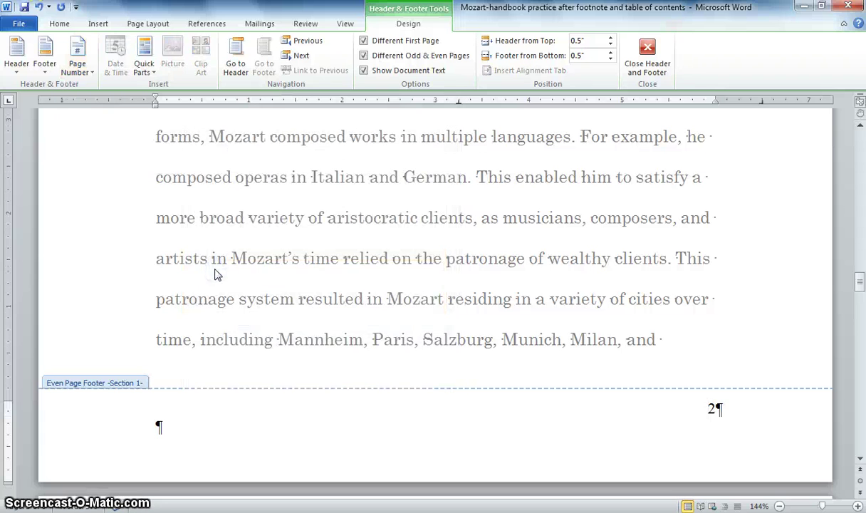
Insert a Plain Number 1 page number at the bottom of the page in the odd page footer
{"action": "left_click", "coordinate": [306, 54]}
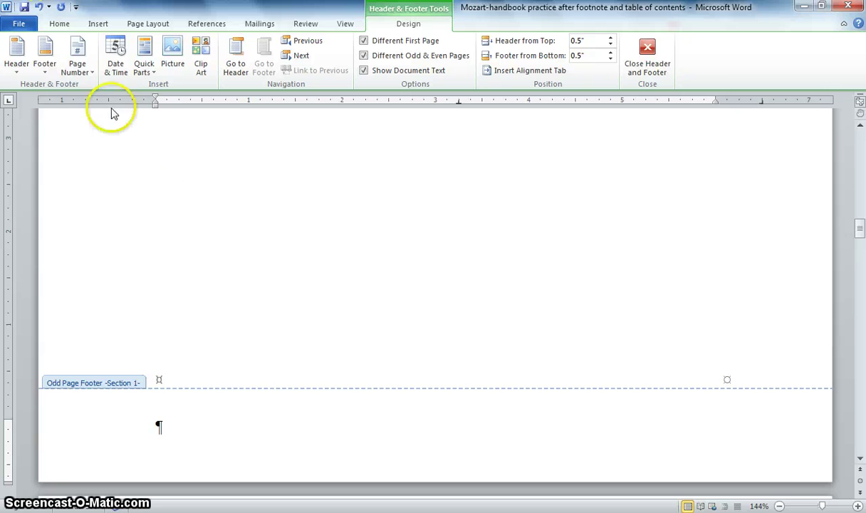
{"action": "left_click", "coordinate": [77, 71]}
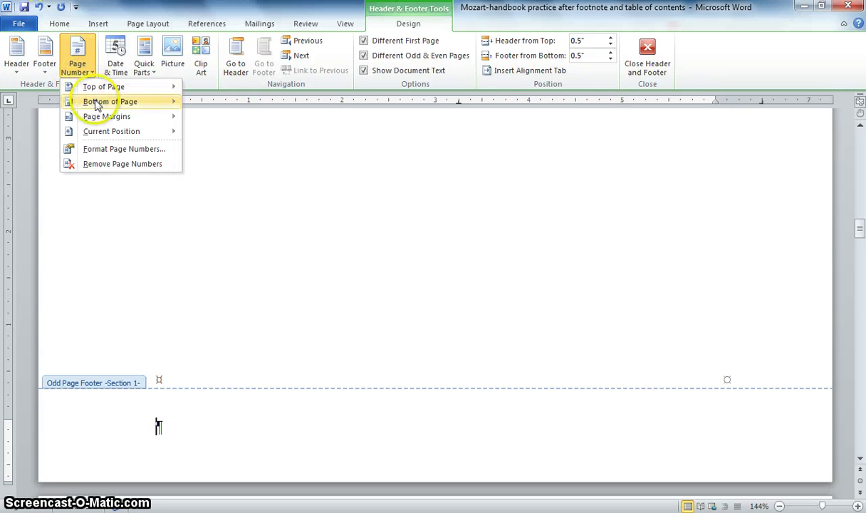
{"action": "mouse_move", "coordinate": [106, 102]}
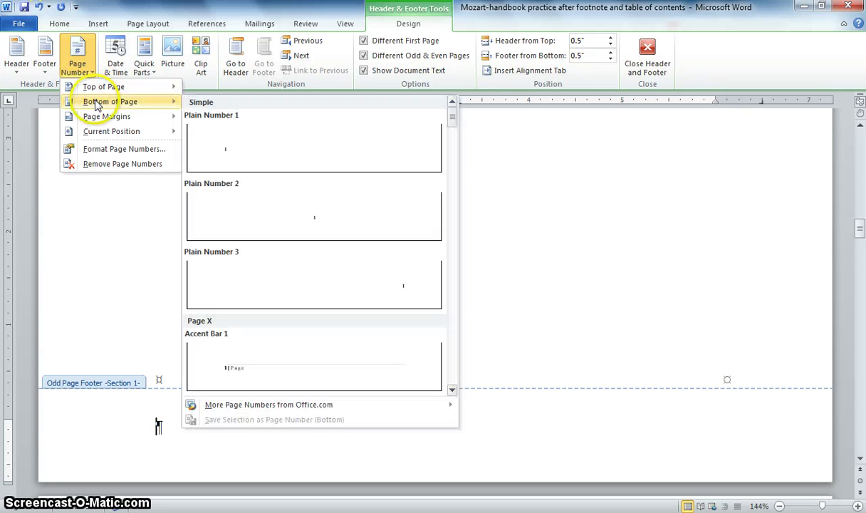
{"action": "left_click", "coordinate": [212, 142]}
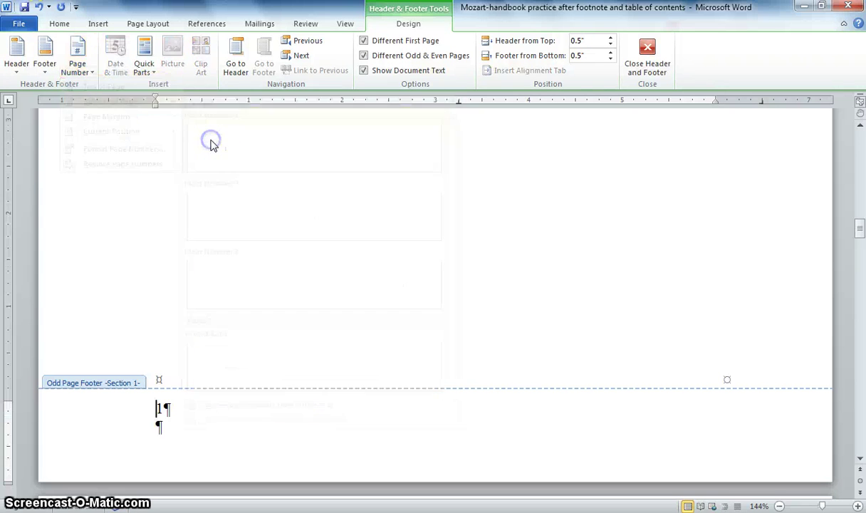
Check the cover page, headers and footer page numbers in the print preview page by page, then return to the document
{"action": "left_click", "coordinate": [17, 24]}
{"action": "left_click", "coordinate": [40, 202]}
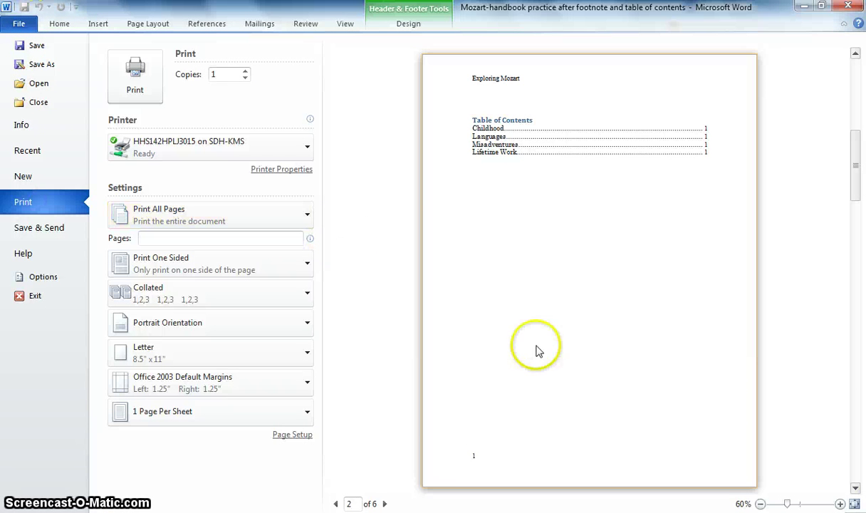
{"action": "left_click", "coordinate": [336, 504]}
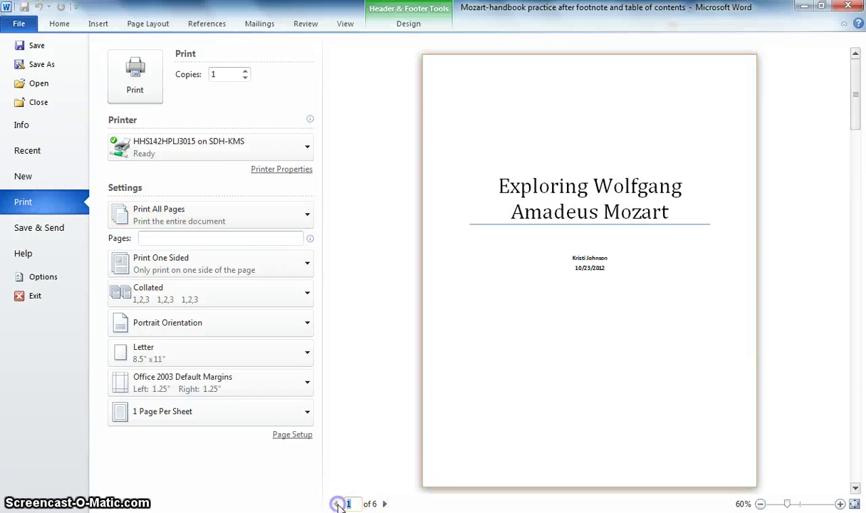
{"action": "left_click", "coordinate": [385, 504]}
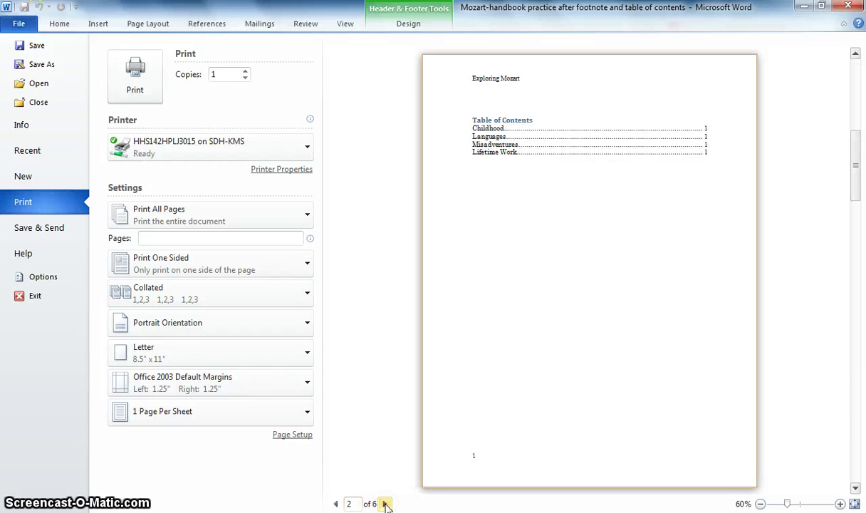
{"action": "left_click", "coordinate": [385, 504]}
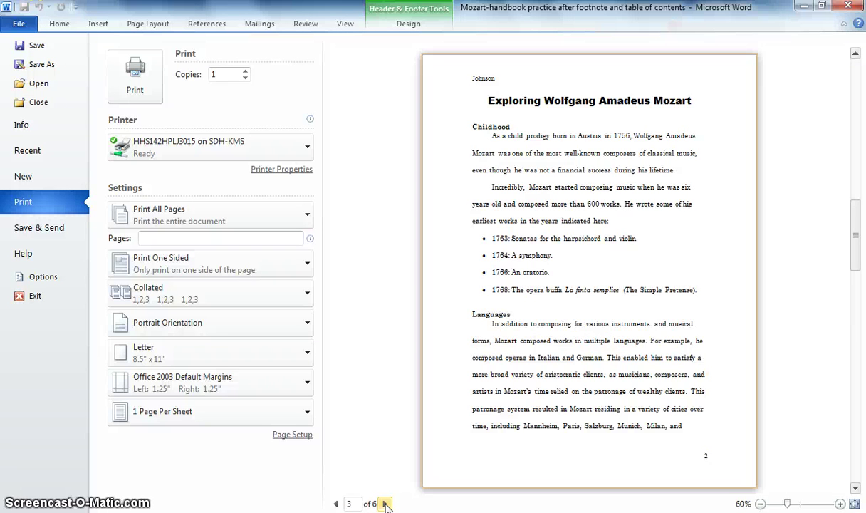
{"action": "left_click", "coordinate": [385, 505]}
{"action": "left_click", "coordinate": [386, 504]}
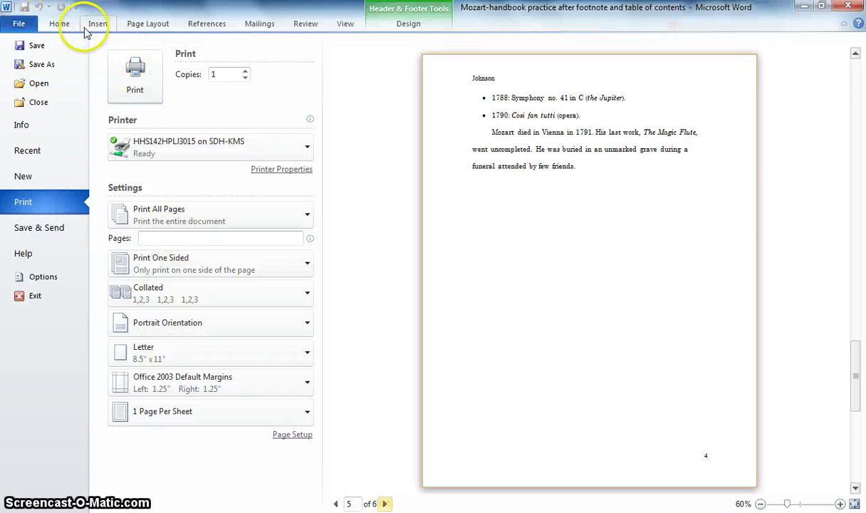
{"action": "left_click", "coordinate": [62, 25]}
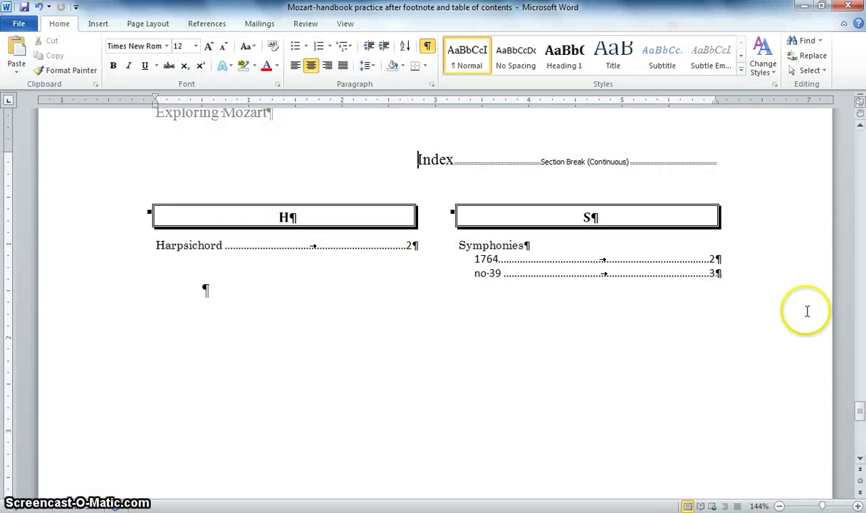
Open the header above the index for editing, review its first-page and odd/even page options, and close it
{"action": "left_click", "coordinate": [208, 24]}
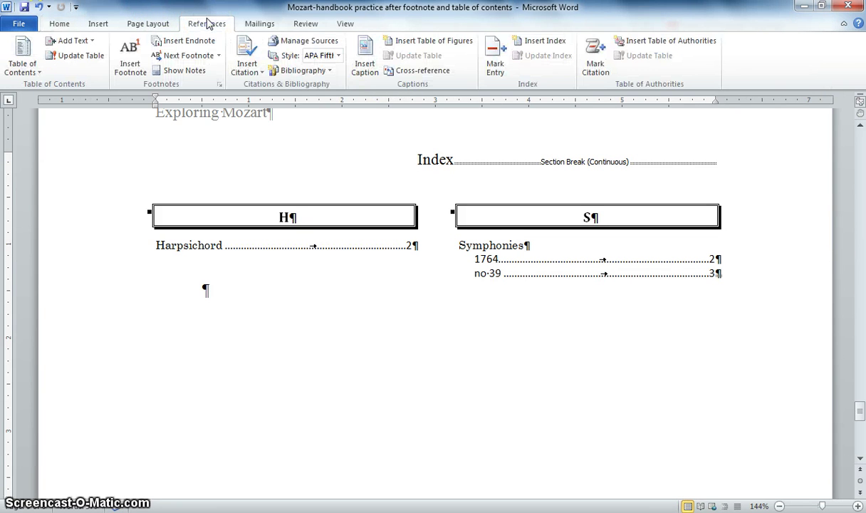
{"action": "left_click", "coordinate": [98, 22]}
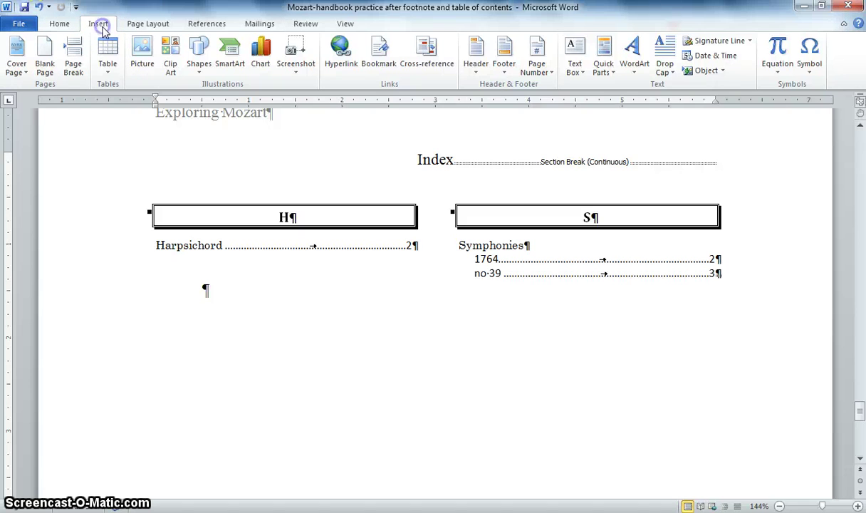
{"action": "left_click", "coordinate": [478, 76]}
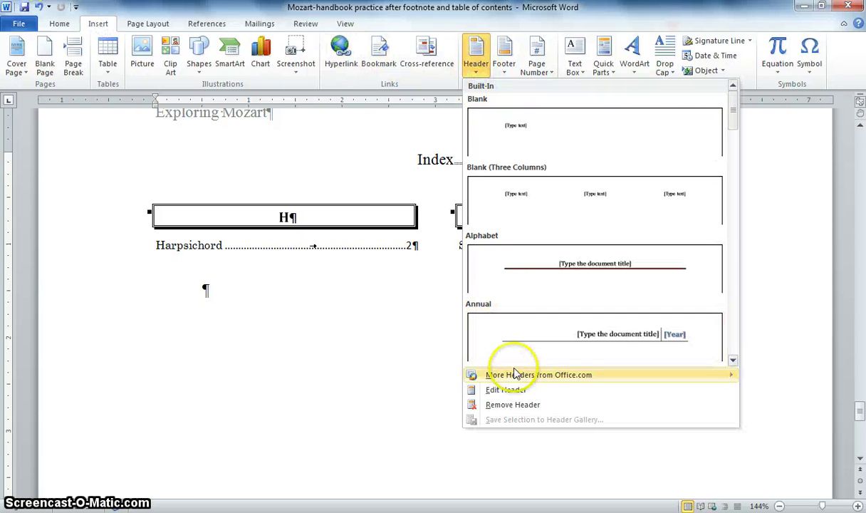
{"action": "left_click", "coordinate": [510, 443]}
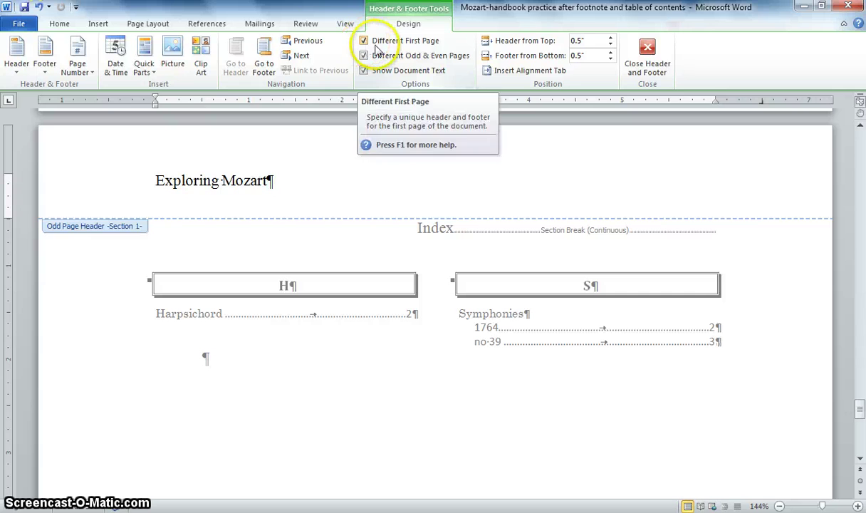
{"action": "left_click", "coordinate": [636, 69]}
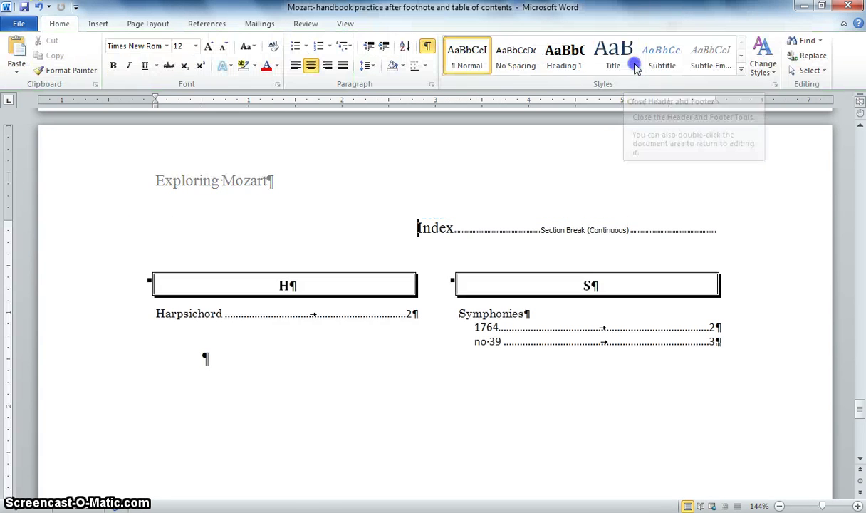